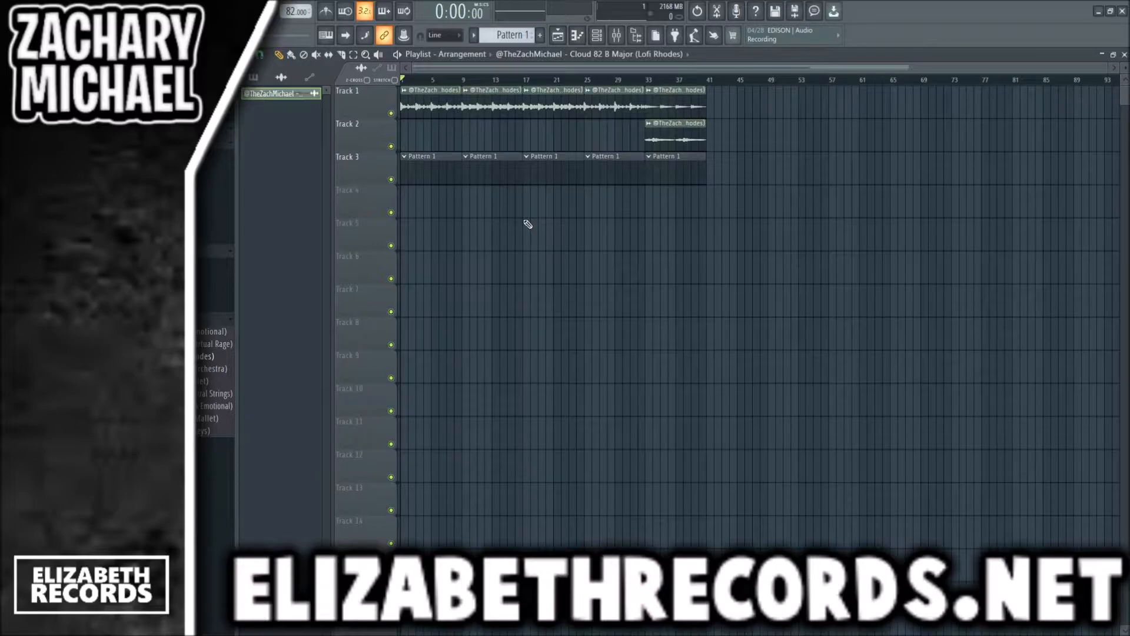
- Check the Lofi Rhodes sample's channel settings, swap the playlist for the channel rack and play the loop
double_click(414, 90)
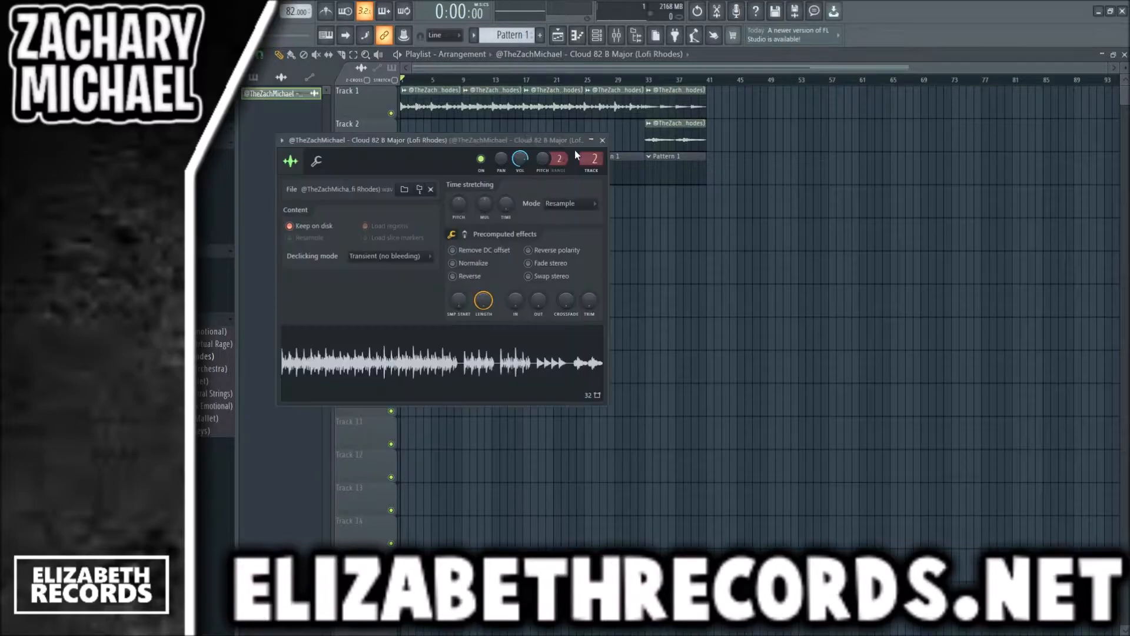
click(602, 140)
key(F5)
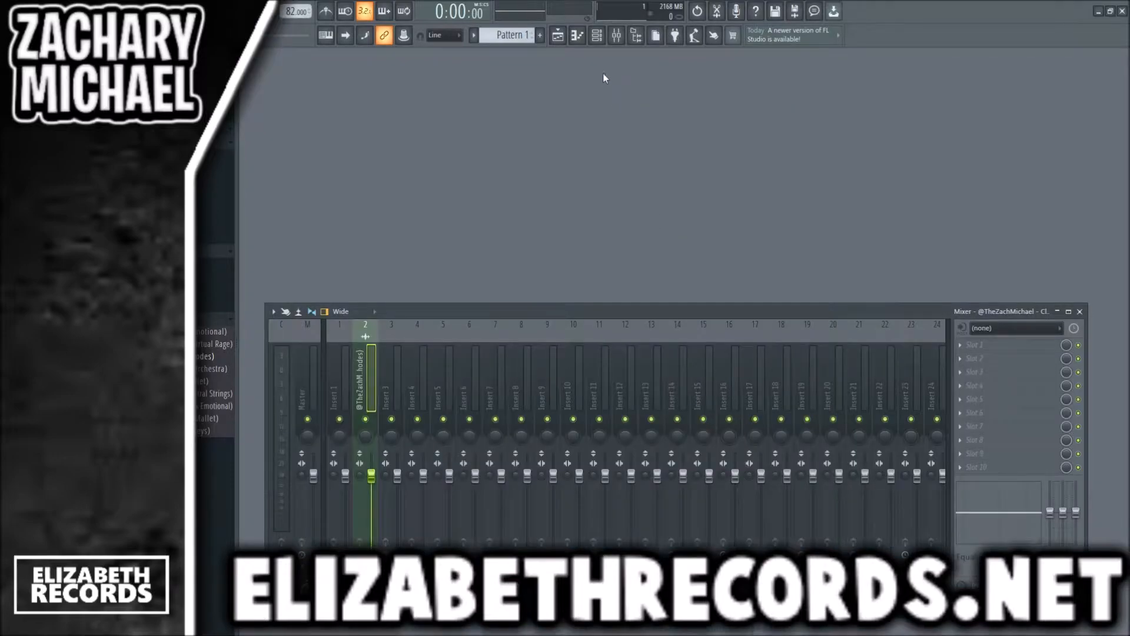
click(598, 38)
key(space)
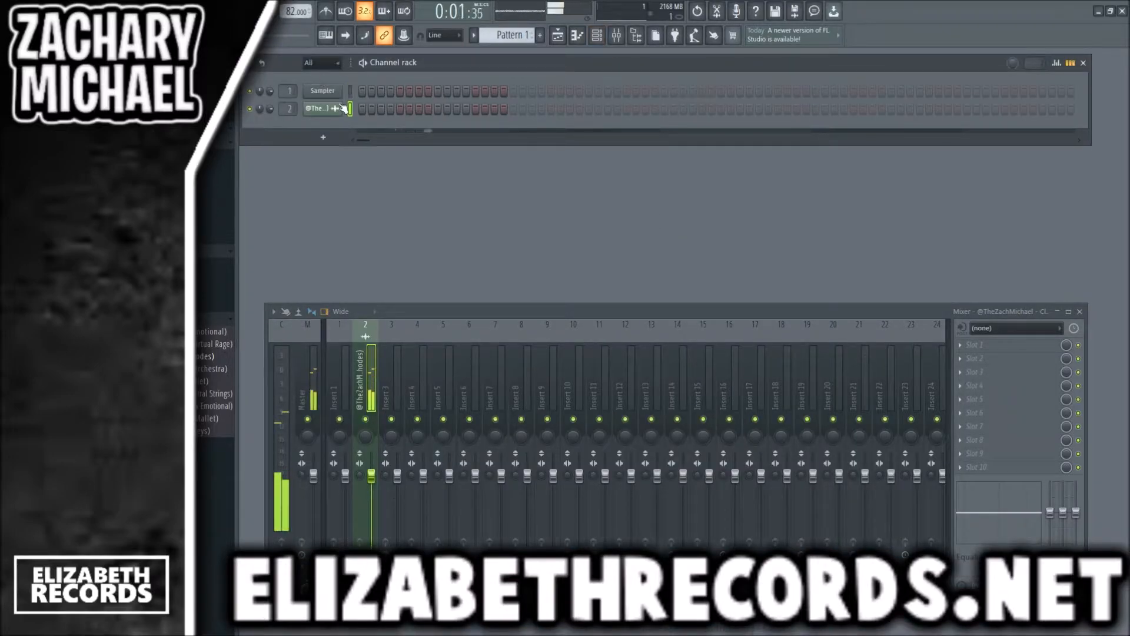
key(space)
- Place a scale of sustained notes spanning the first eight bars in the Sampler channel's piano roll
key(F7)
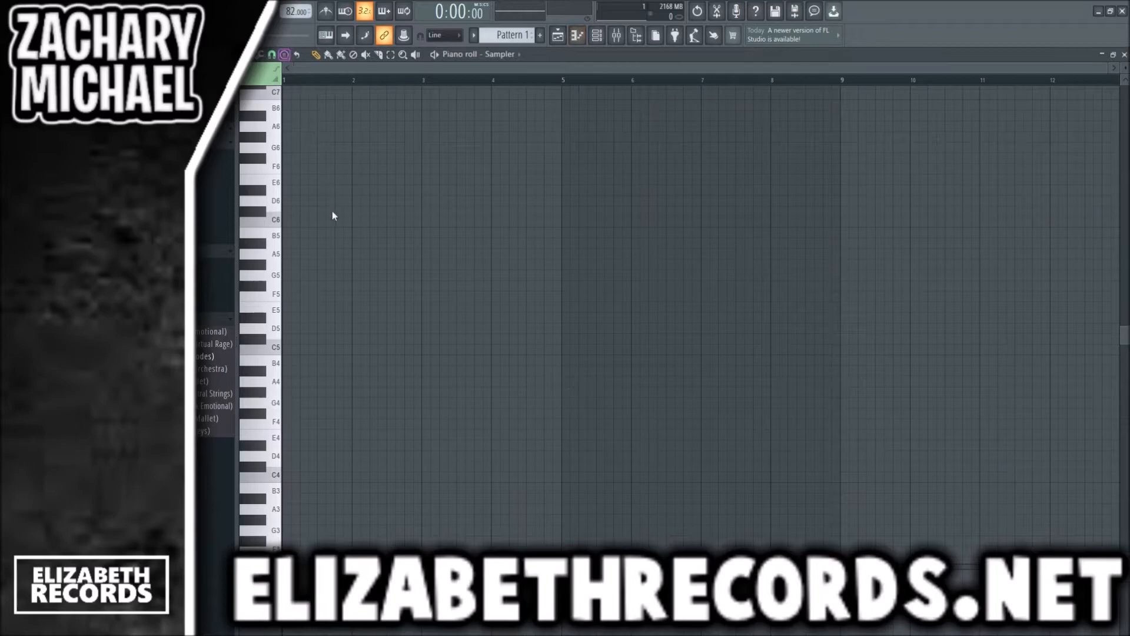
click(335, 232)
drag(560, 234, 839, 244)
key(ctrl+d)
key(F7)
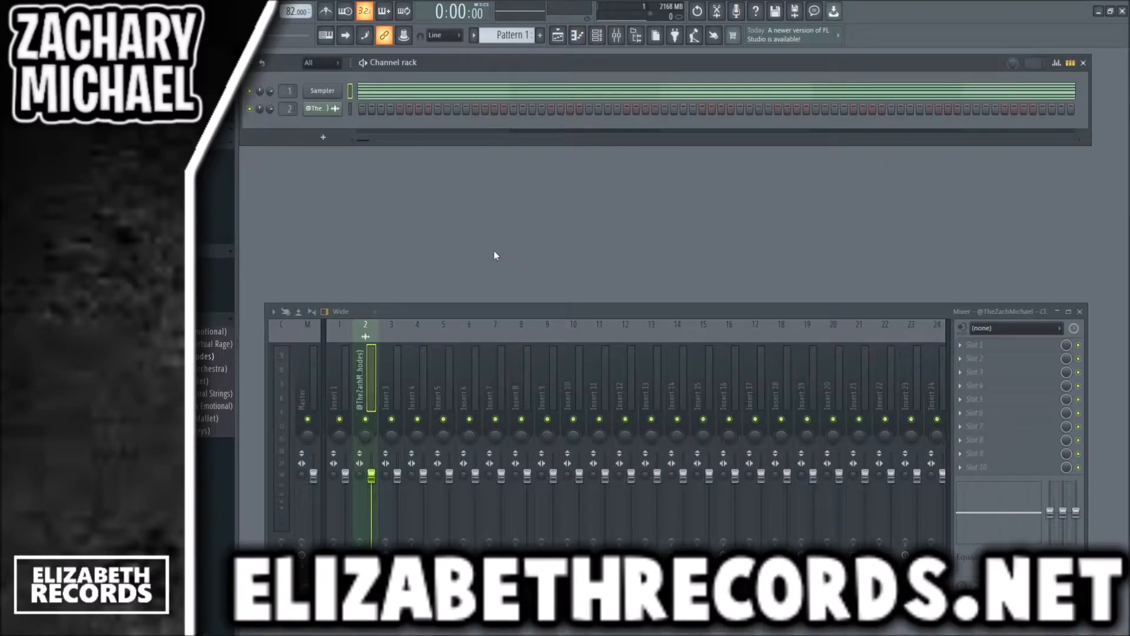
- Lower the Lofi Rhodes sample's time-stretching pitch in its channel settings
click(329, 108)
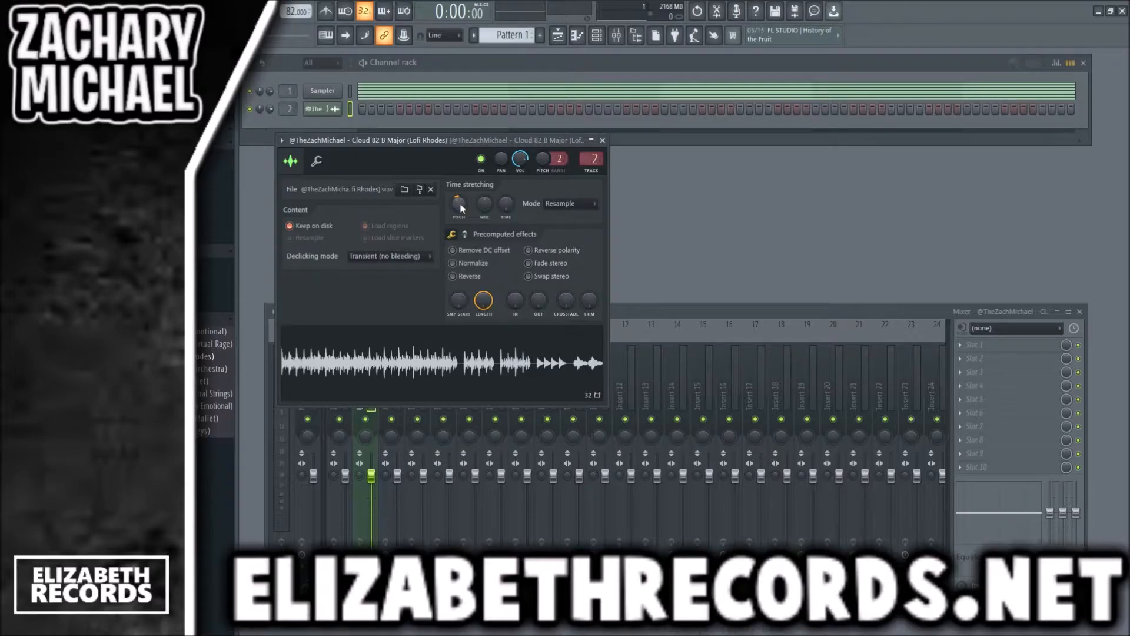
drag(461, 203, 461, 203)
key(Escape)
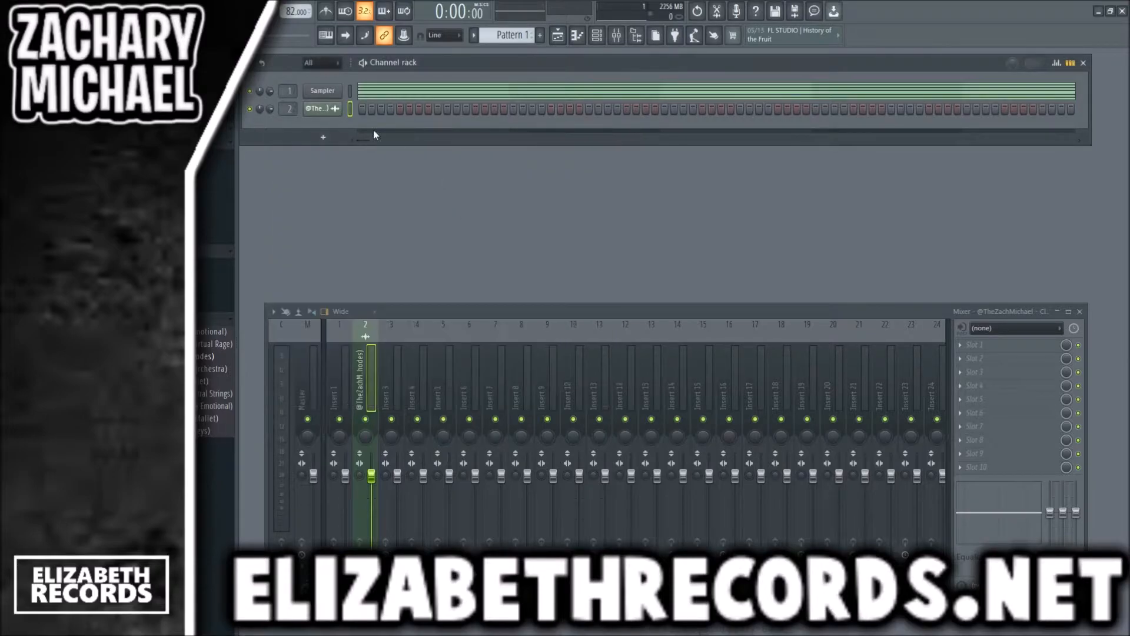
- Play the loop and slightly lower the Lofi Rhodes volume on mixer track 2
click(358, 90)
key(space)
key(Escape)
drag(372, 476, 372, 485)
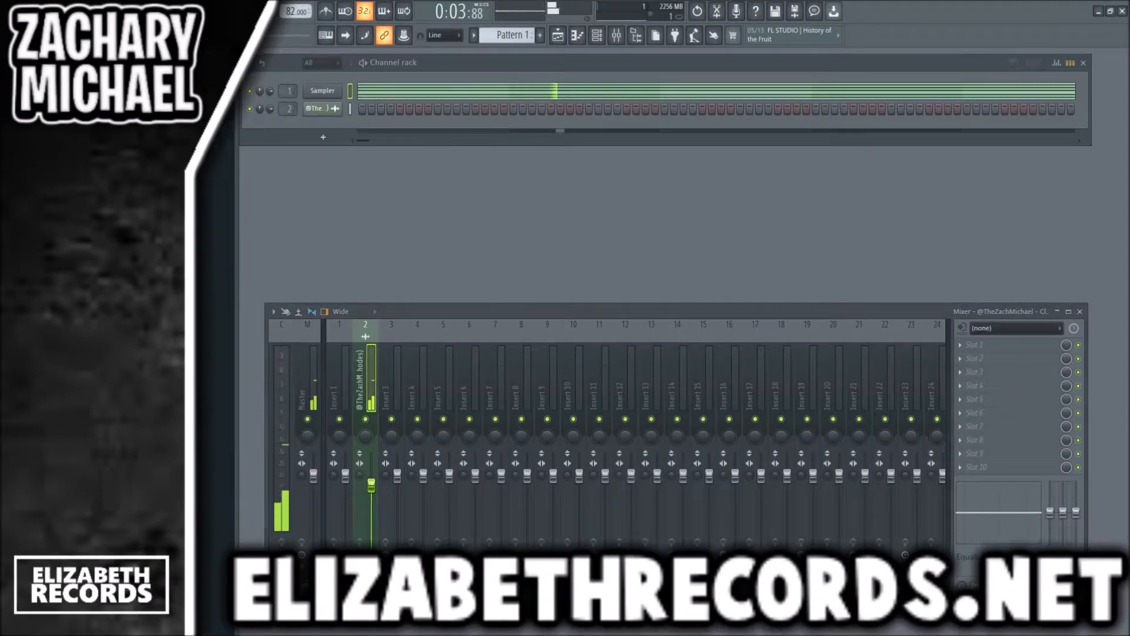
key(space)
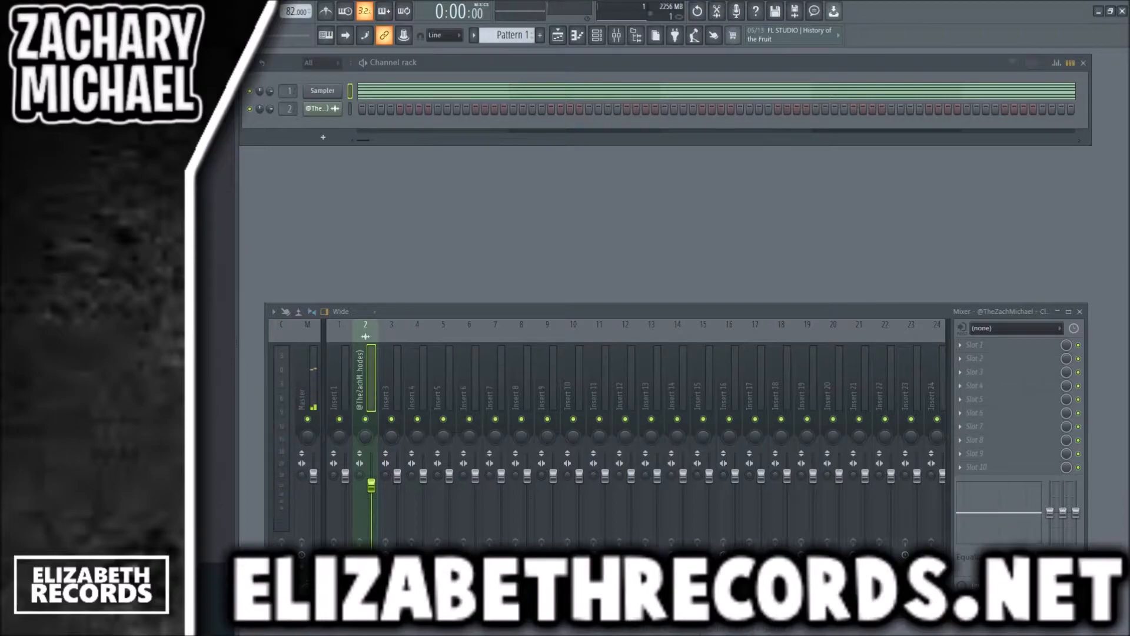
- Add a snare sample as channel 3 with hits on steps 5, 13, 21 and 29, and start playback
drag(171, 300, 294, 134)
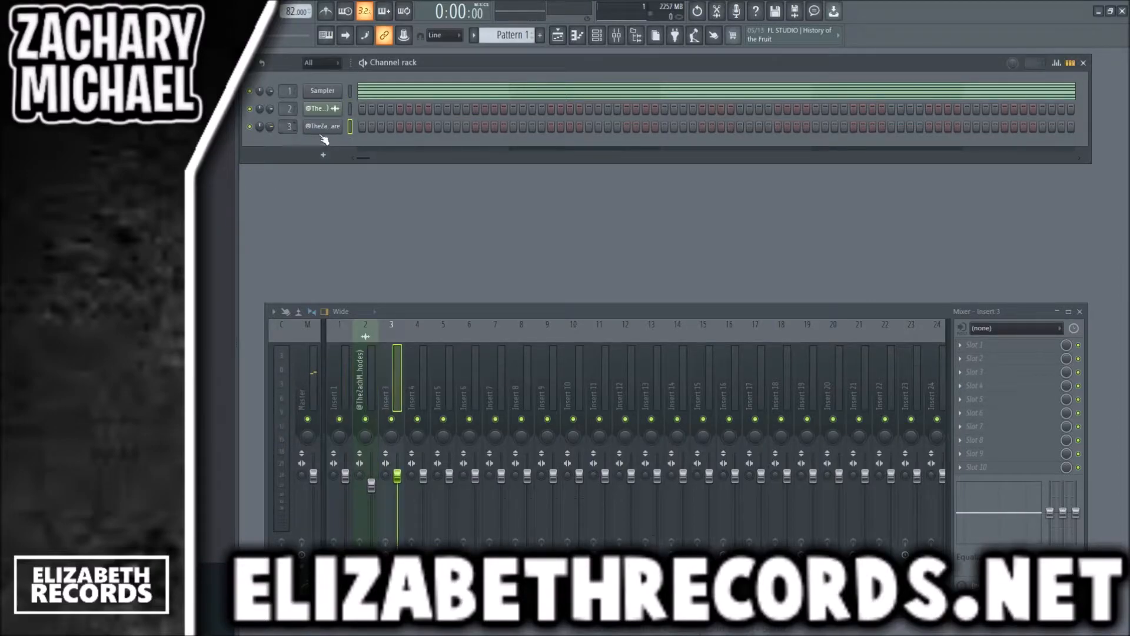
click(322, 126)
click(399, 127)
click(621, 169)
click(615, 155)
click(625, 128)
key(space)
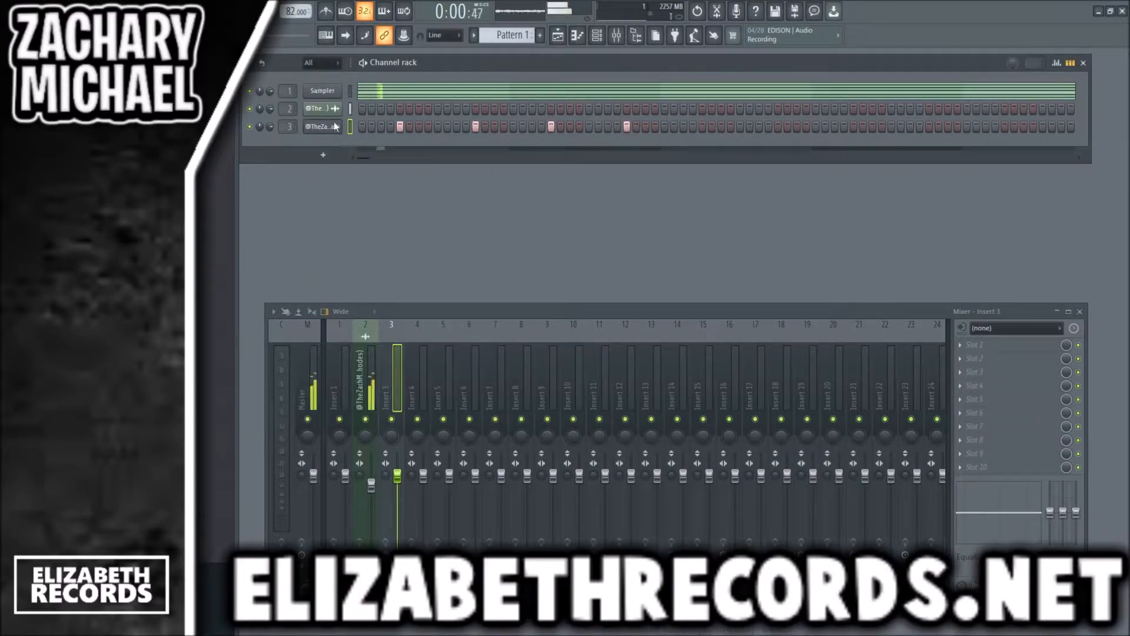
- Repeat the channel 3 snare hits across eight bars in the piano roll
right_click(334, 125)
click(398, 156)
right_click(387, 349)
right_click(408, 350)
key(ctrl+b)
key(ctrl+b)
key(ctrl+b)
key(ctrl+d)
key(shift+d)
drag(957, 397, 303, 283)
key(Escape)
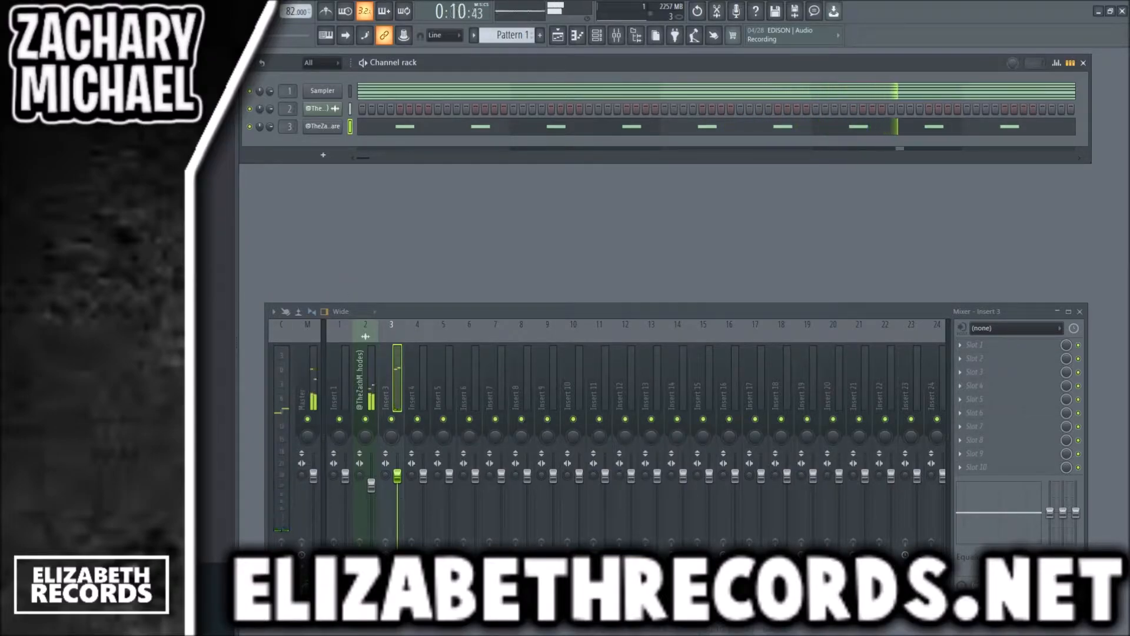
- Add the Mother Snare sample as channel 4 with hits on steps 5 and 21, and restart playback
drag(309, 150, 291, 110)
click(322, 145)
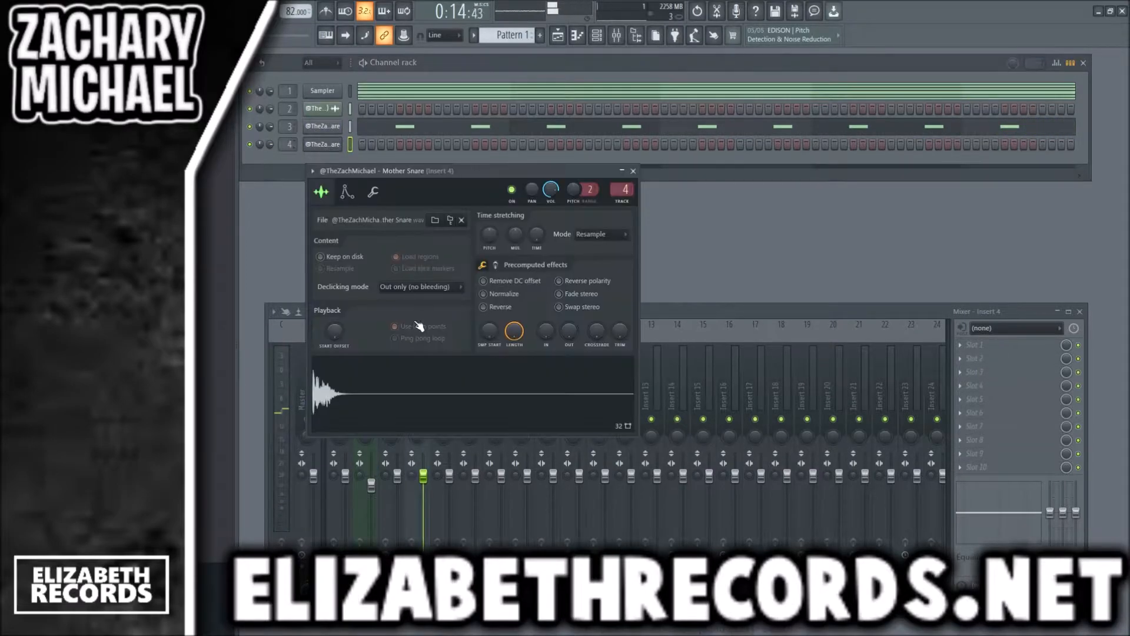
key(Escape)
key(space)
click(400, 145)
click(549, 147)
key(space)
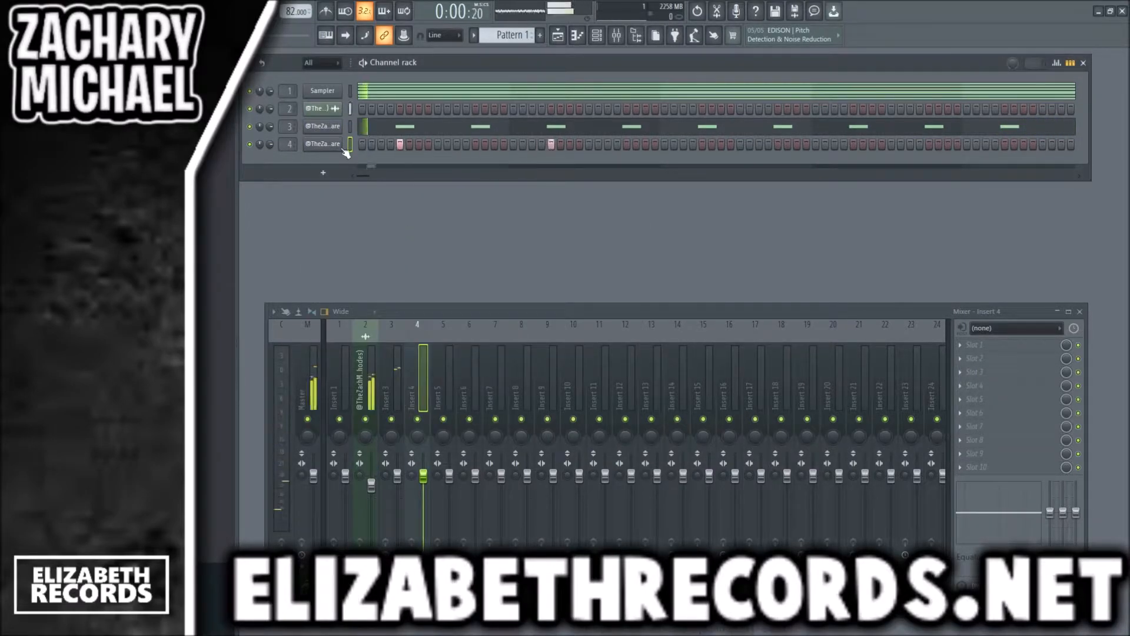
- Repeat the Mother Snare hits across eight bars and slightly lower the volume of mixer track 4
key(F7)
key(ctrl+b)
drag(383, 352, 444, 349)
ctrl+click(497, 387)
key(ctrl+b)
drag(525, 351, 587, 350)
ctrl+click(563, 299)
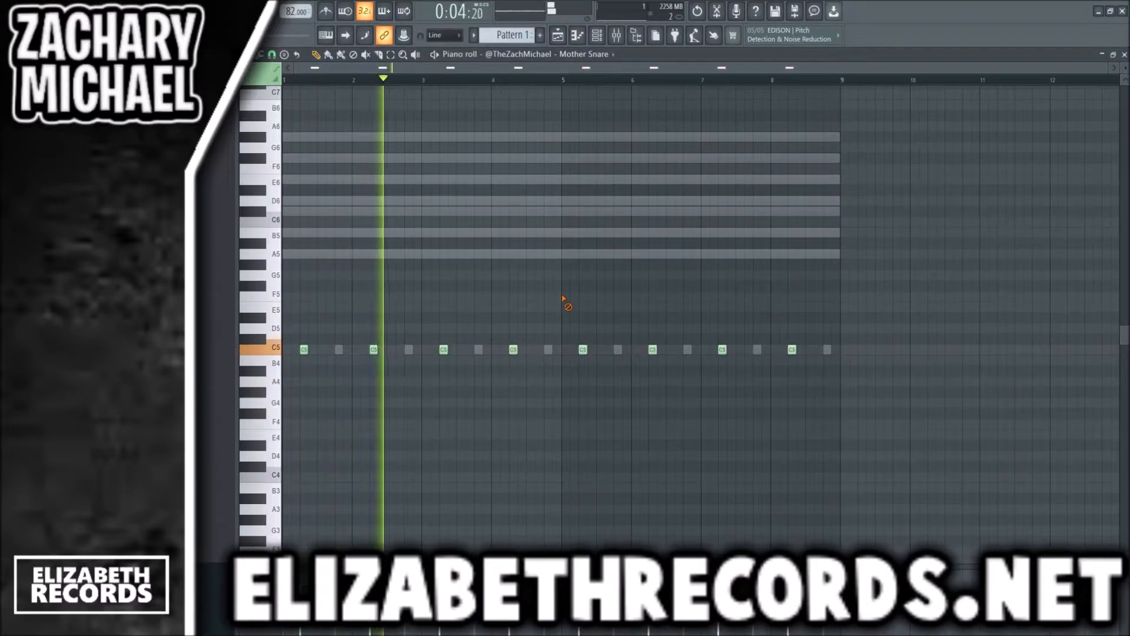
key(F7)
drag(425, 475, 425, 481)
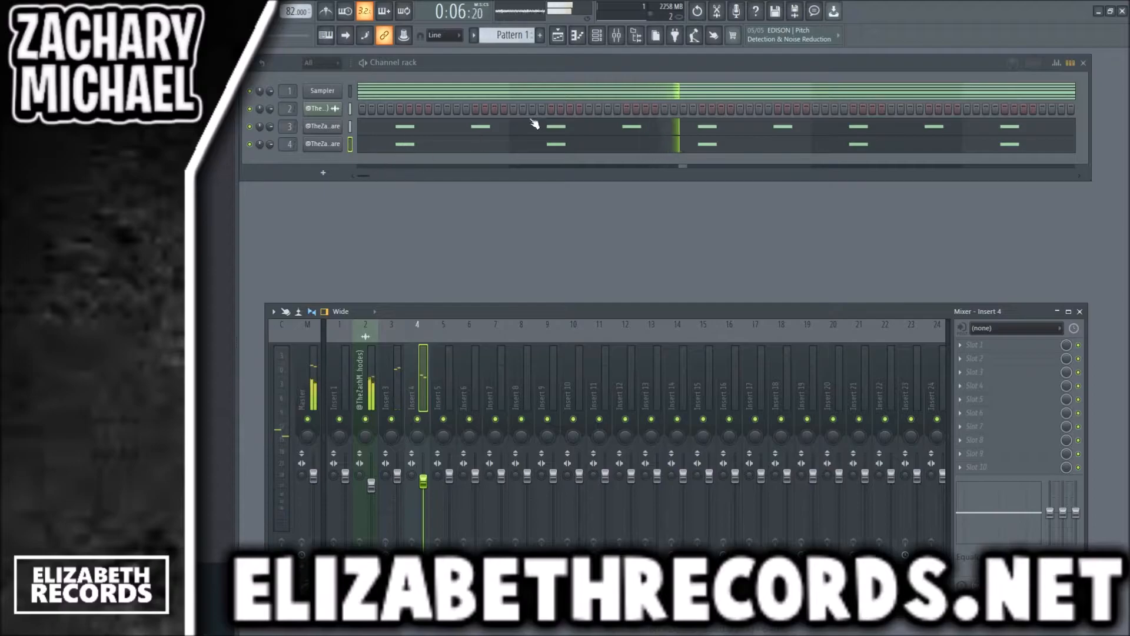
key(space)
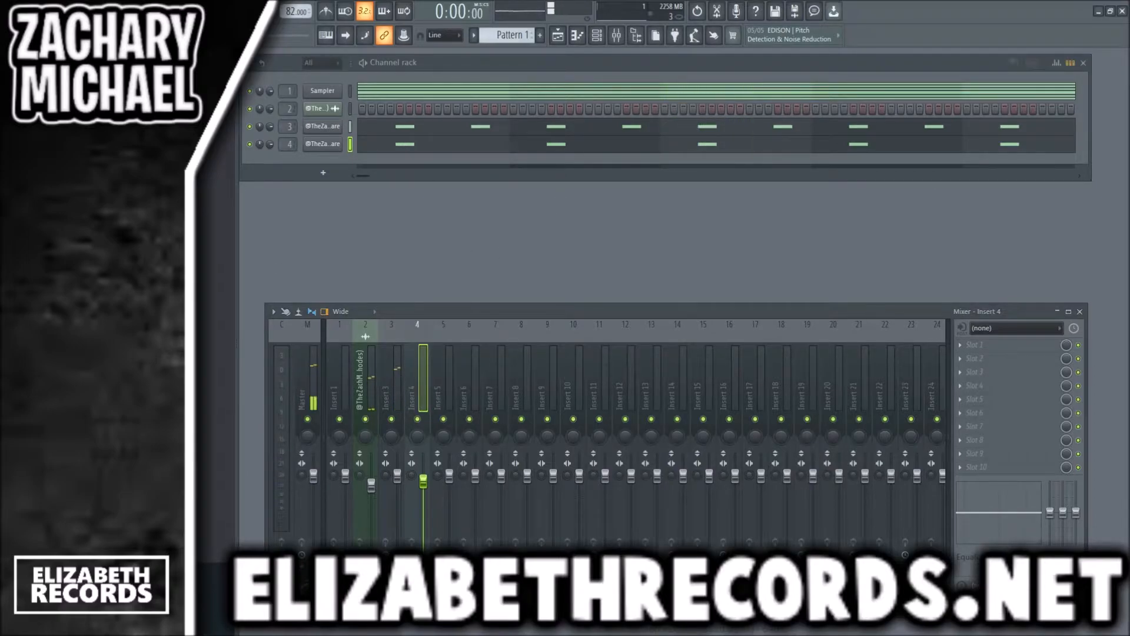
- Add the Hat Snare sample as channel 5 with hits on steps 13 and 29
drag(117, 265, 294, 160)
click(475, 161)
key(space)
click(626, 161)
- Add an extra Hat Snare note on step 31 and repeat the two-bar pattern across eight bars
right_click(323, 161)
click(348, 168)
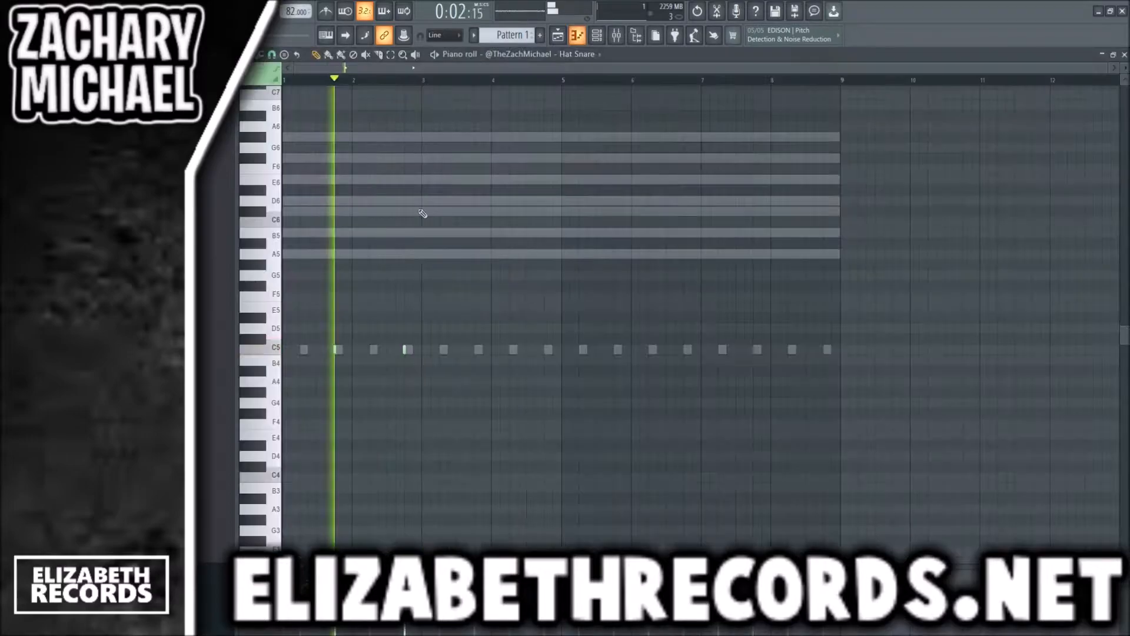
click(417, 350)
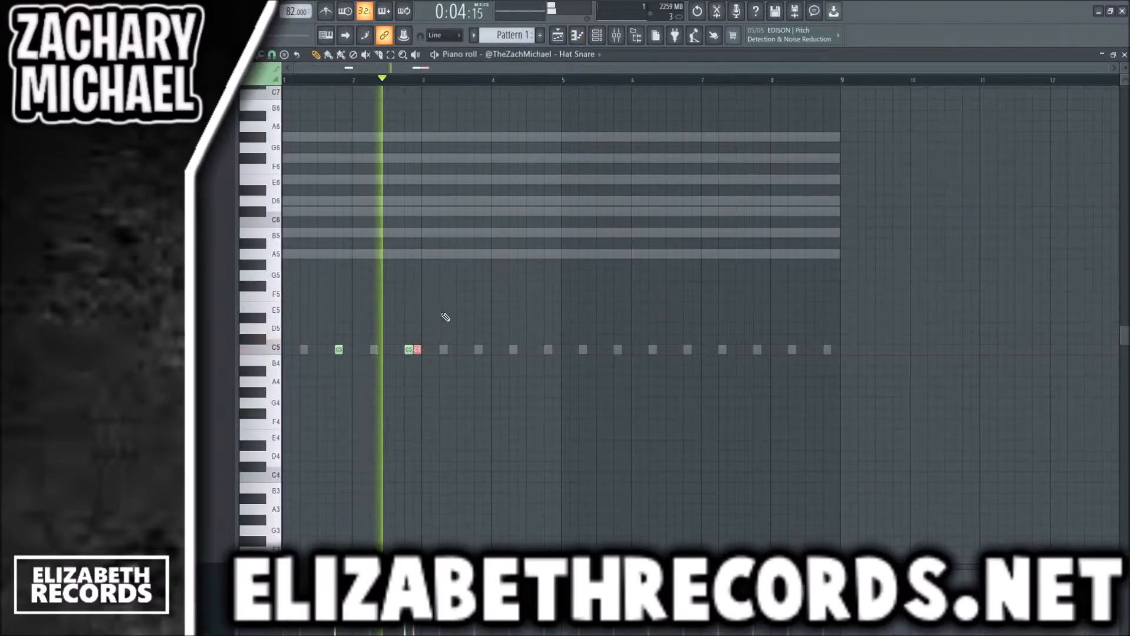
key(ctrl+b)
drag(427, 349, 481, 347)
key(ctrl+b)
key(ctrl+b)
click(597, 300)
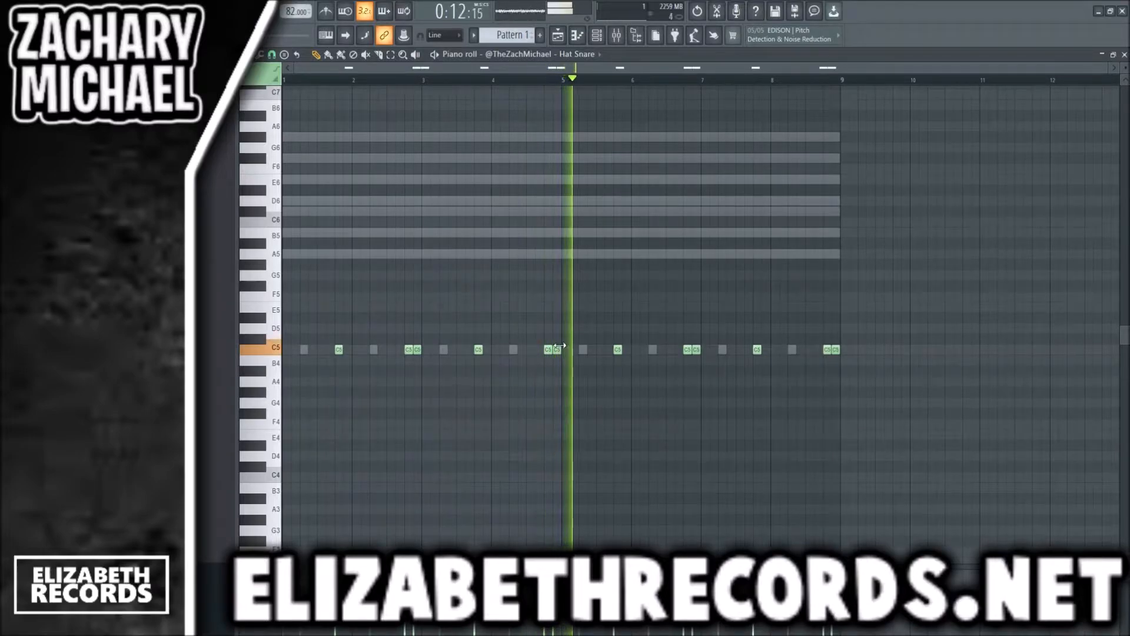
key(Escape)
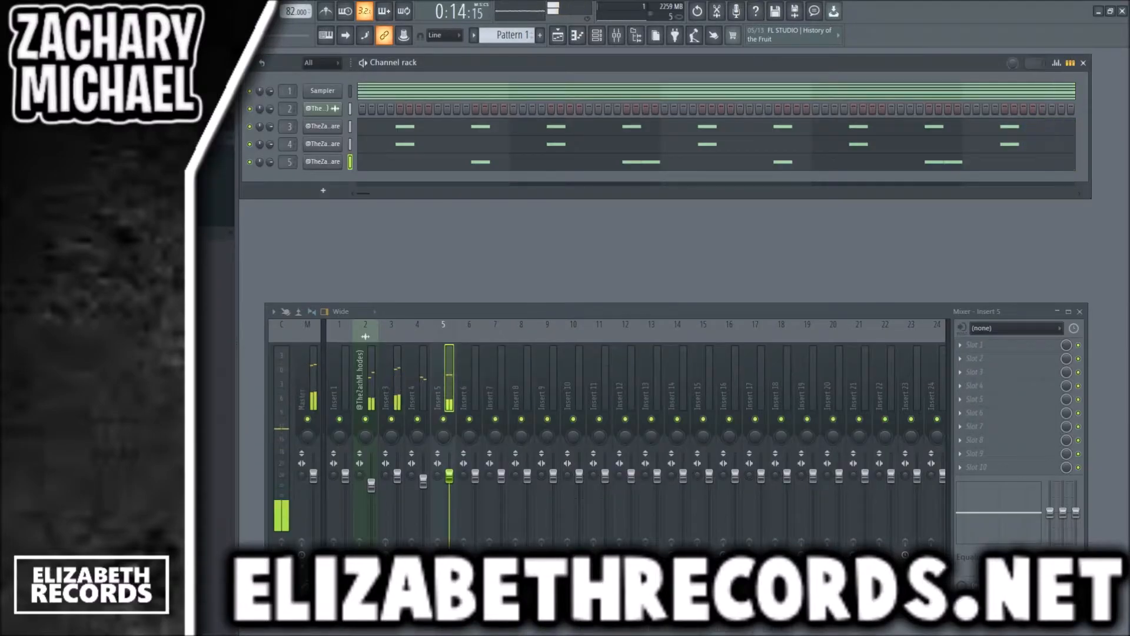
key(space)
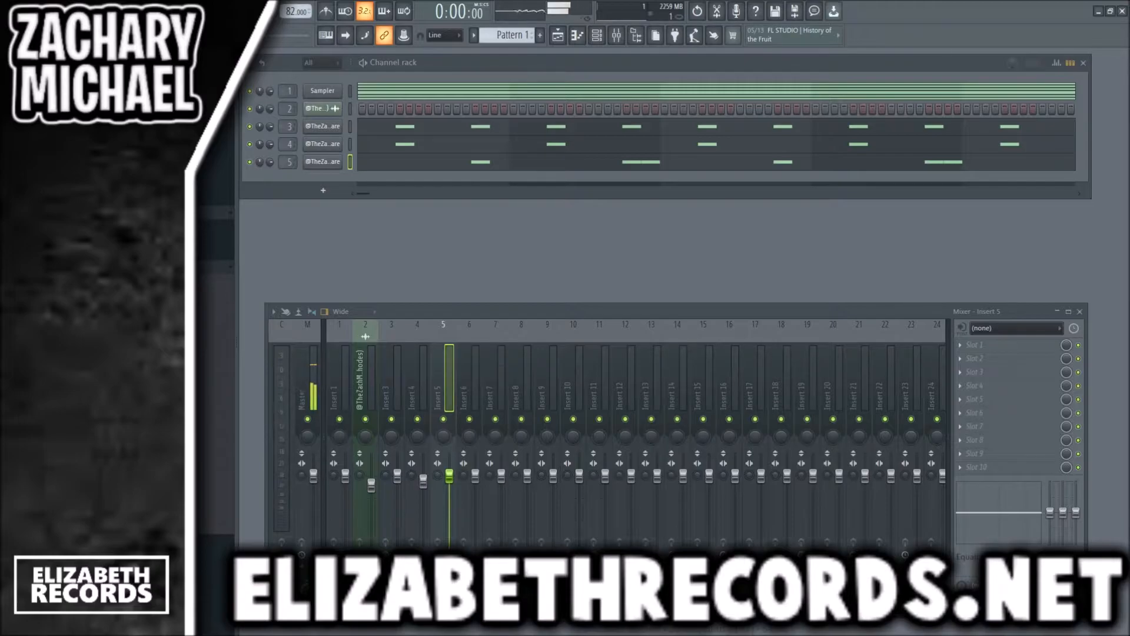
- Add the LA Love Kick sample as channel 6 with hits on steps 1, 7, 17, 26 and 27
drag(284, 311, 288, 171)
click(309, 183)
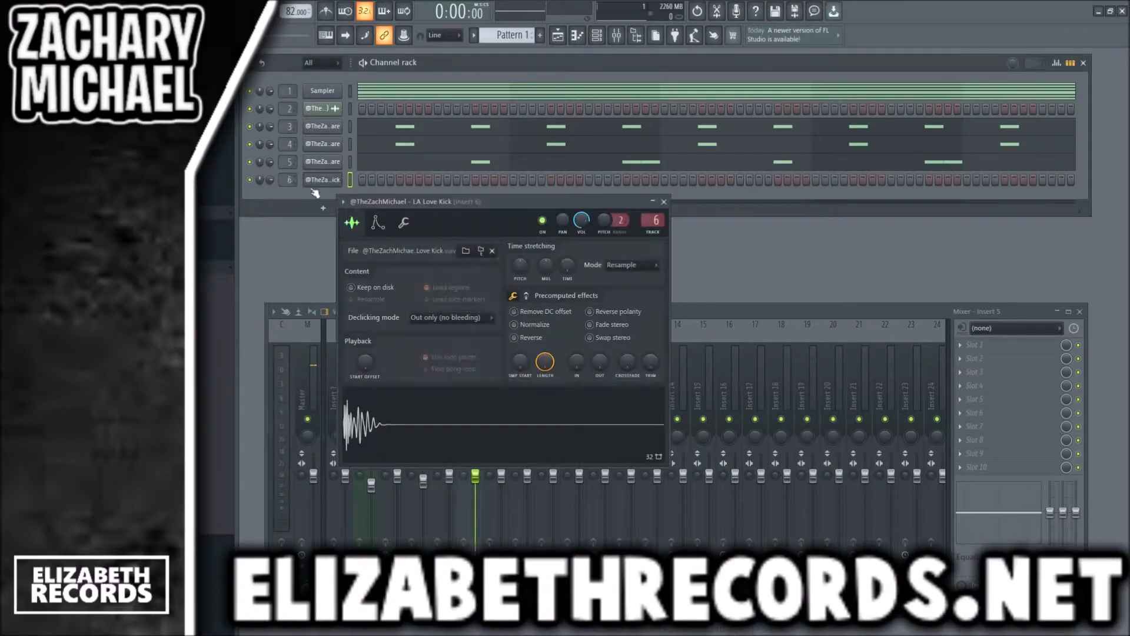
key(Escape)
click(362, 180)
key(space)
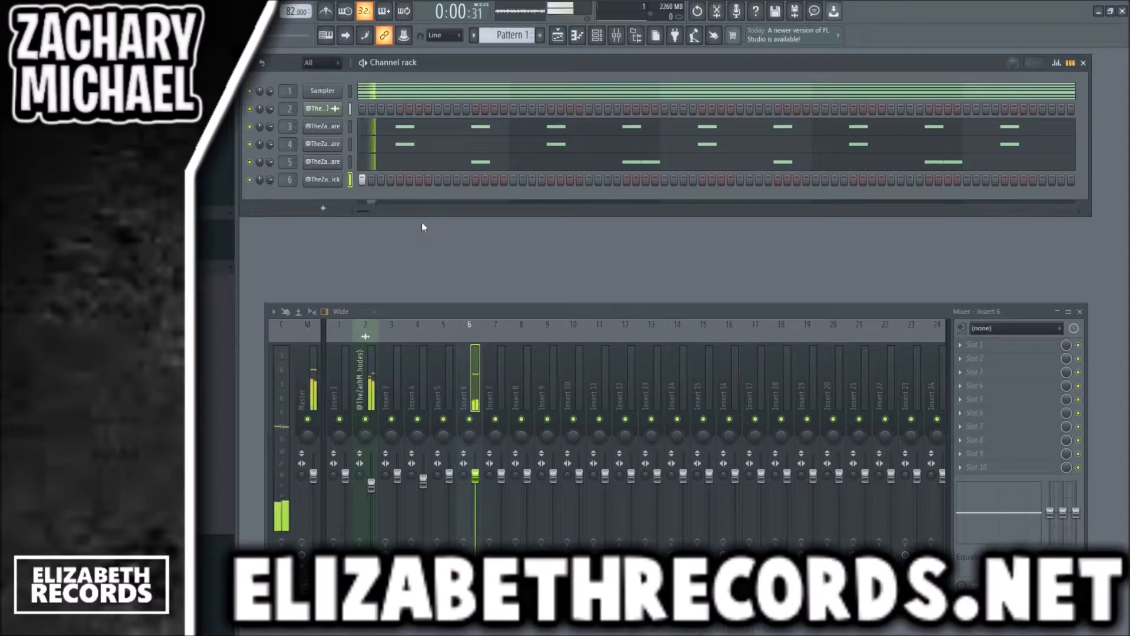
click(419, 179)
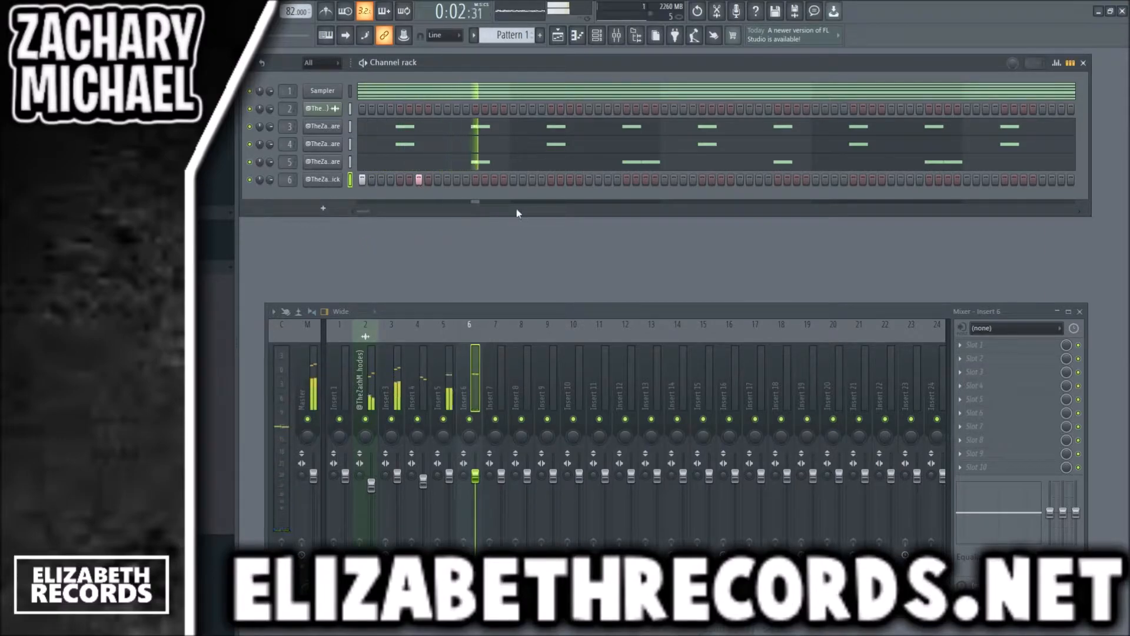
click(513, 179)
click(598, 179)
click(608, 179)
- Extend the LA Love Kick notes with Quick Legato so they fill two bars without gaps
right_click(326, 183)
click(344, 191)
key(space)
click(425, 350)
key(ctrl+l)
right_click(426, 350)
drag(462, 369, 239, 324)
- Repeat the two-bar LA Love Kick pattern across eight bars and play the beat
key(space)
ctrl+click(348, 293)
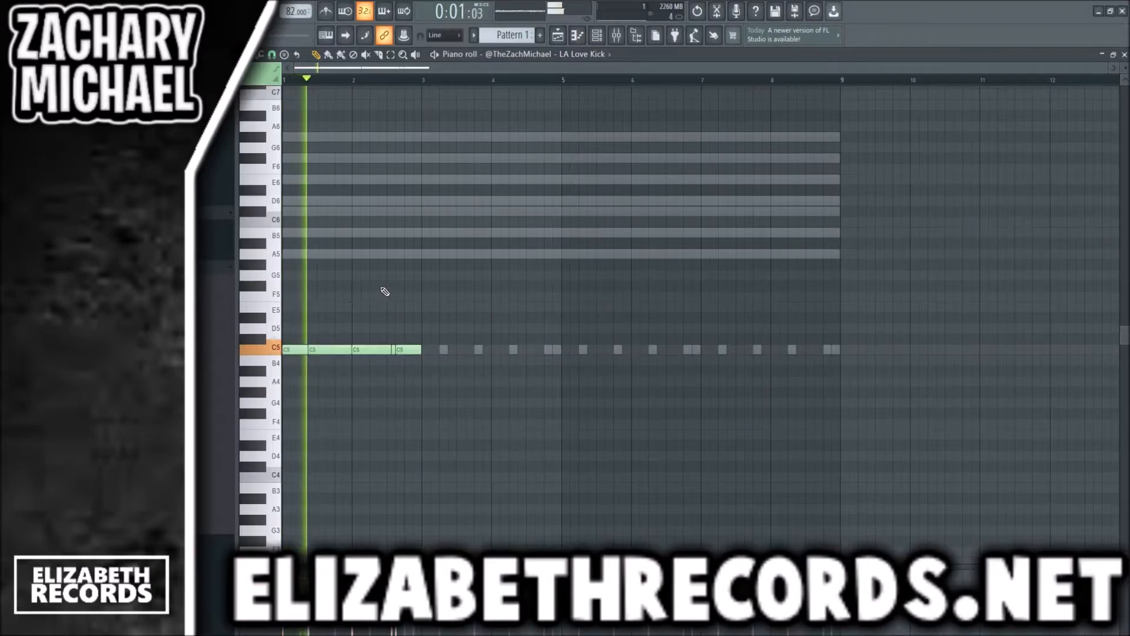
key(ctrl+b)
key(ctrl+b)
key(space)
key(Escape)
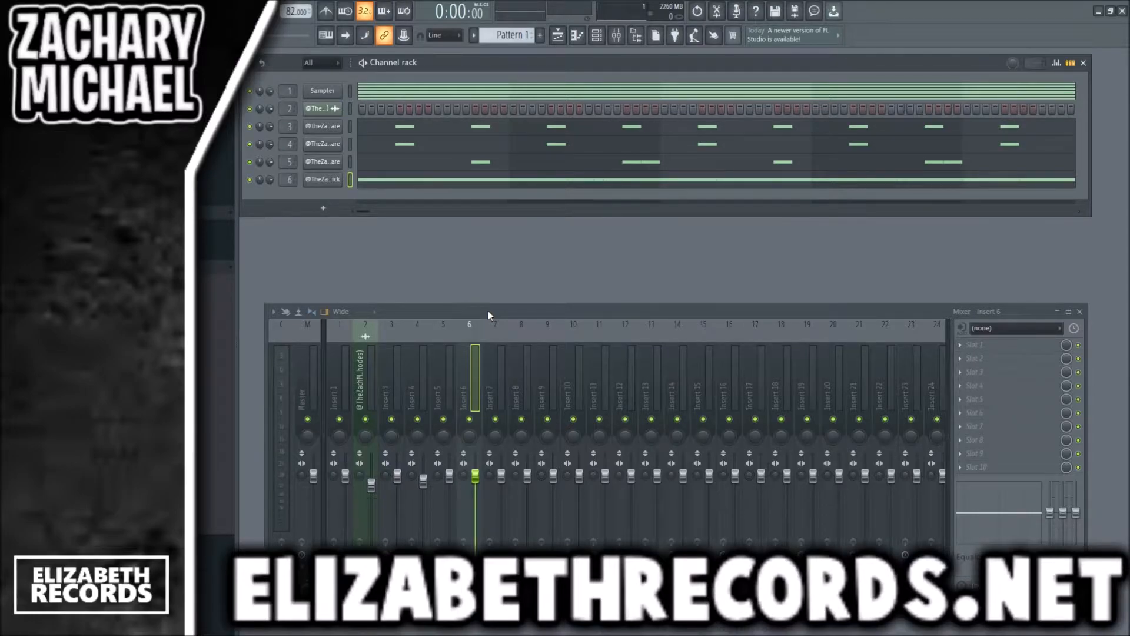
key(space)
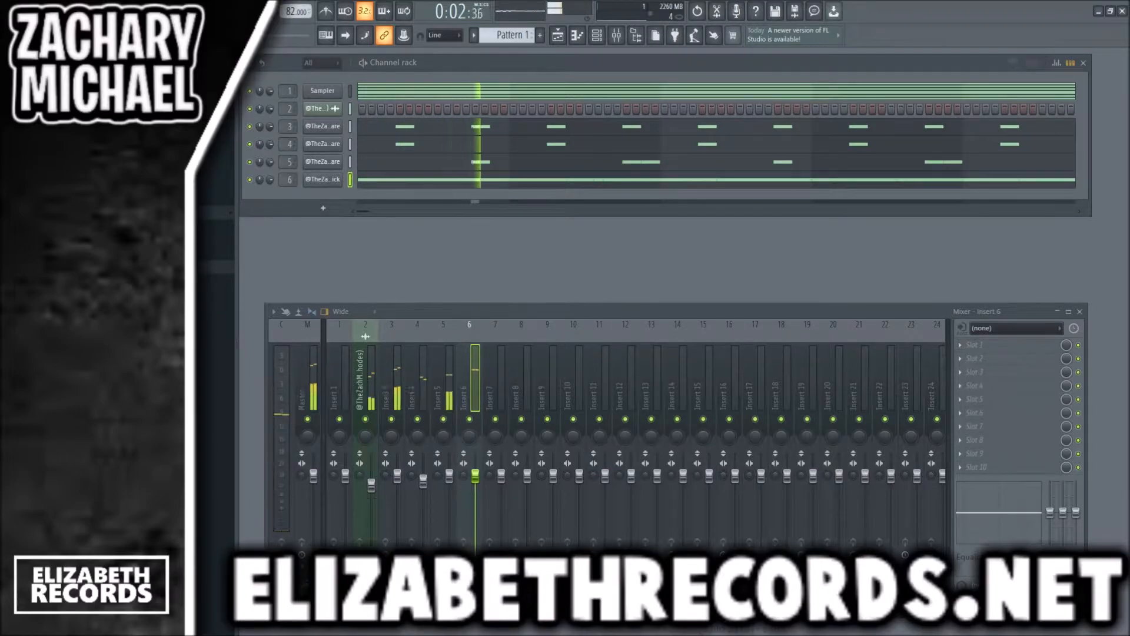
key(space)
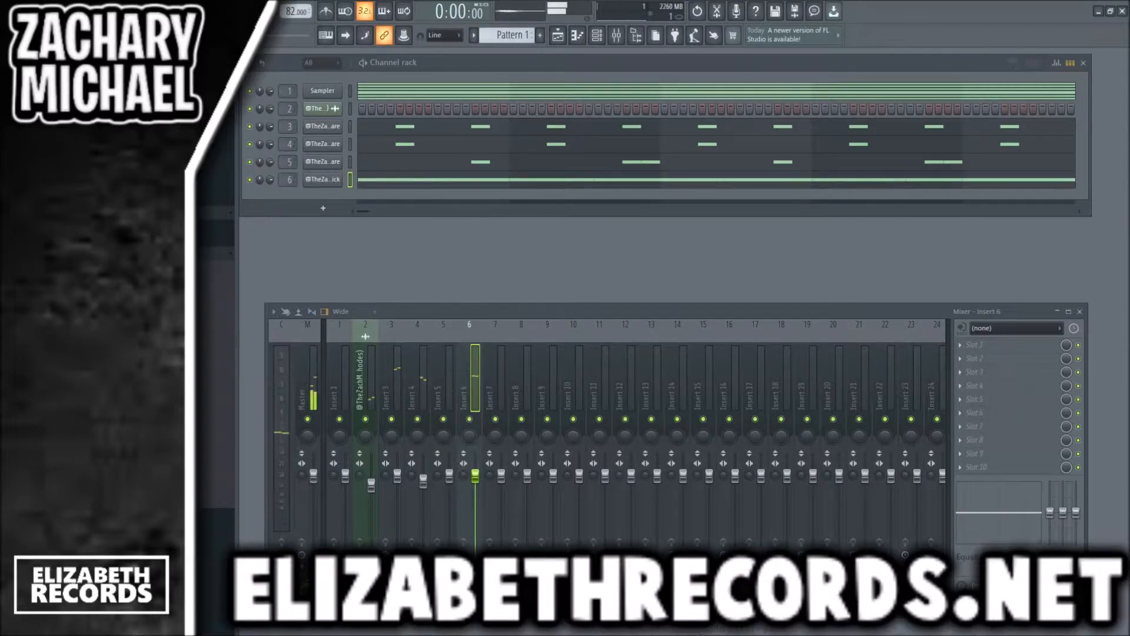
- Add the Castaway HiHat sample as channel 7 and open its channel settings
drag(159, 247, 304, 201)
drag(288, 198, 288, 177)
click(324, 200)
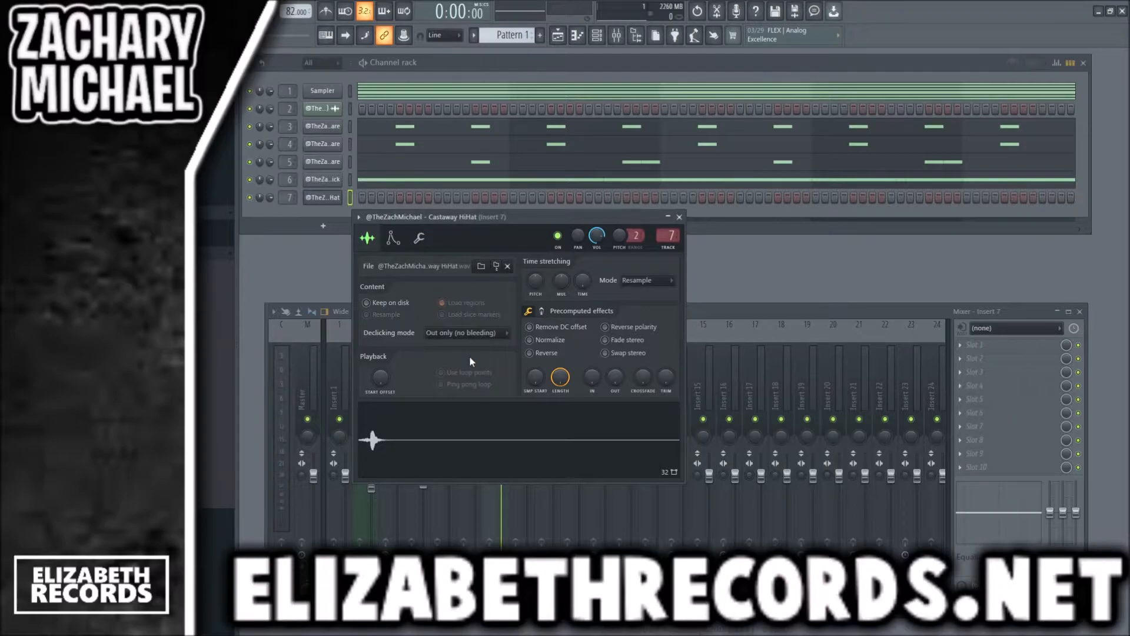
- Audition the Castaway HiHat sample repeatedly while trying a different sample start
click(380, 439)
click(380, 438)
click(380, 438)
drag(538, 382, 537, 388)
click(370, 442)
click(370, 443)
click(368, 442)
click(369, 443)
click(370, 443)
click(370, 442)
click(685, 220)
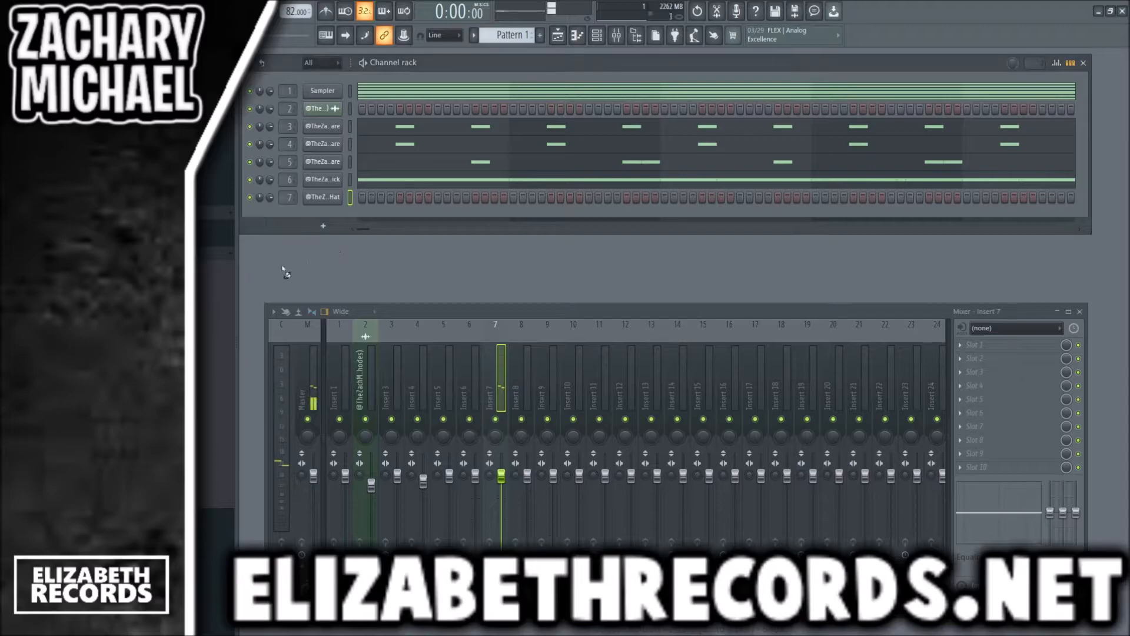
- Try out the Jury HiHat sample on a new channel and delete that channel again
drag(319, 217, 319, 217)
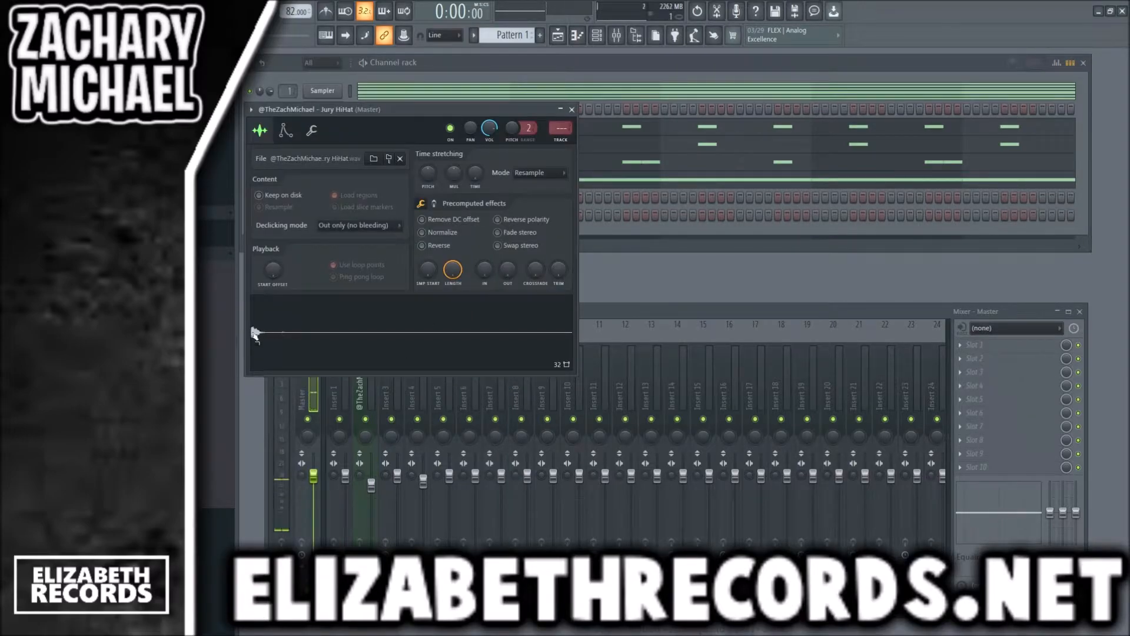
click(571, 110)
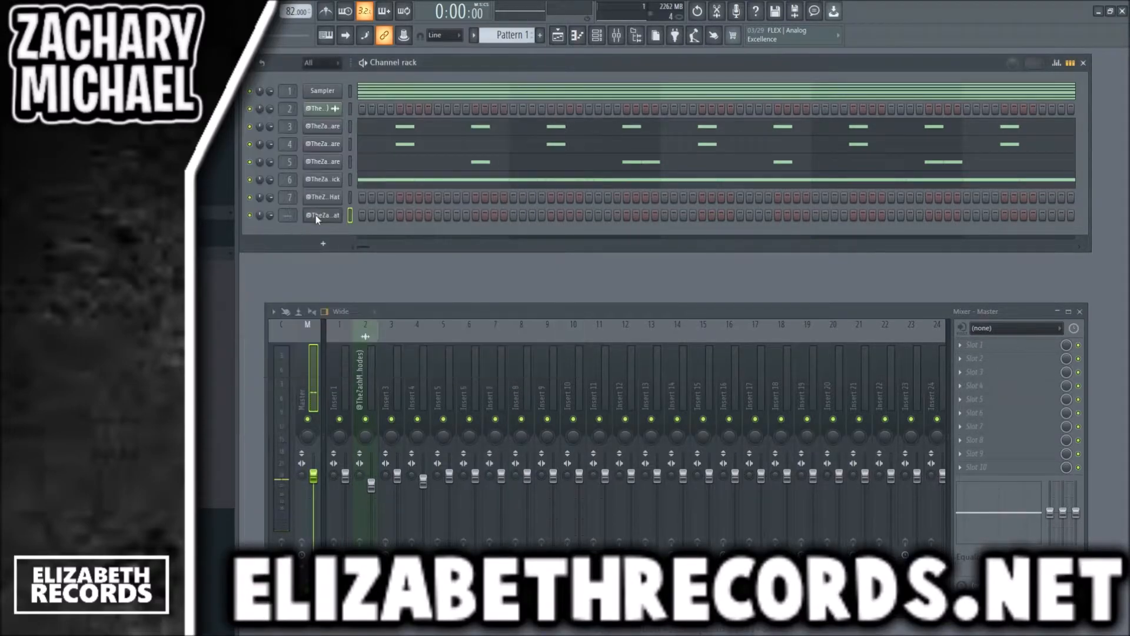
click(362, 335)
click(521, 318)
- Audition the Castaway HiHat sample and look through its sample and miscellaneous channel settings
click(321, 200)
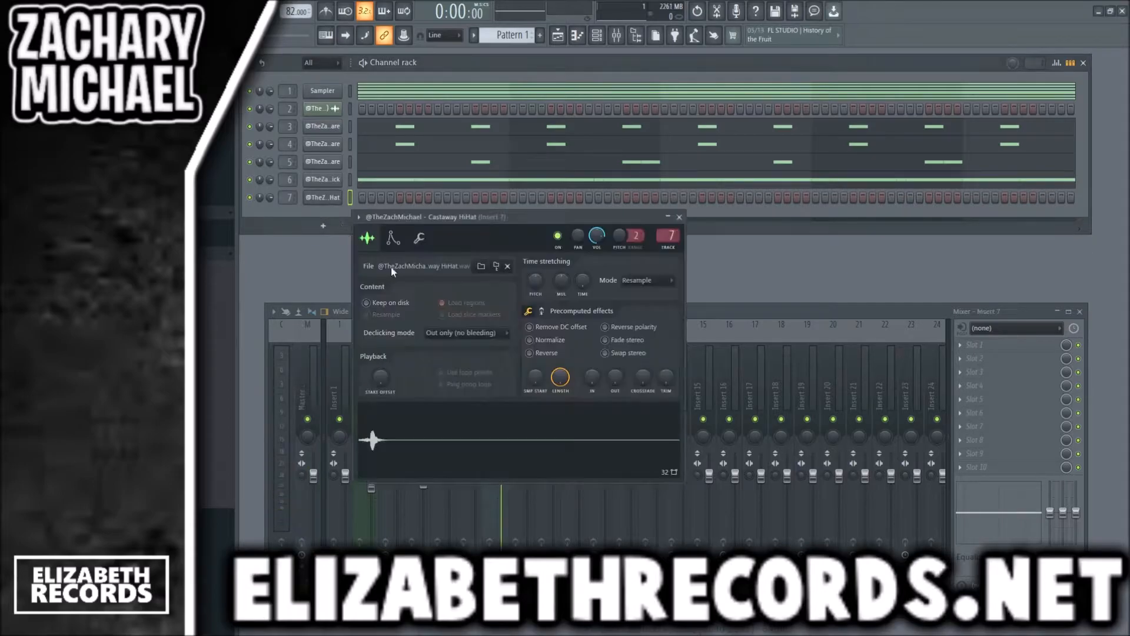
click(414, 421)
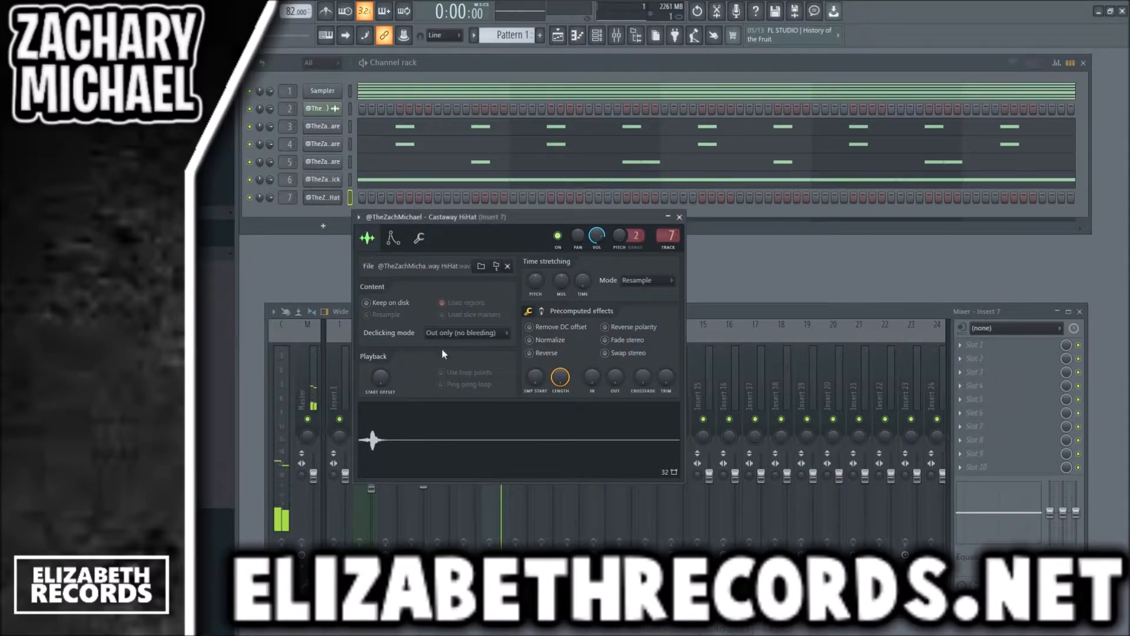
click(420, 238)
drag(595, 281, 595, 259)
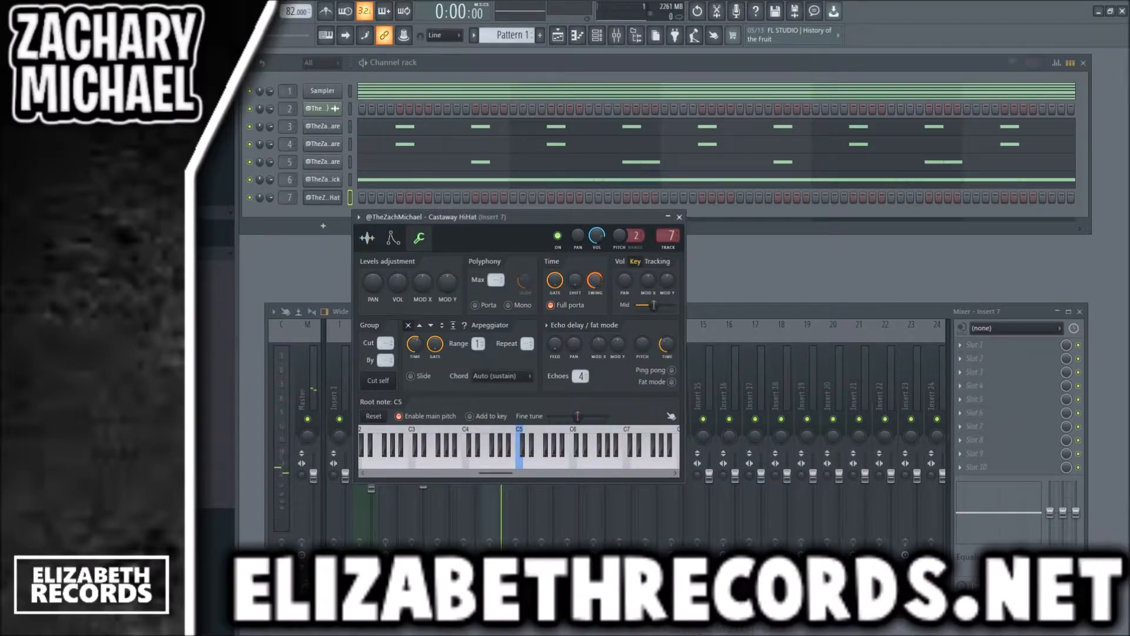
click(368, 238)
click(679, 216)
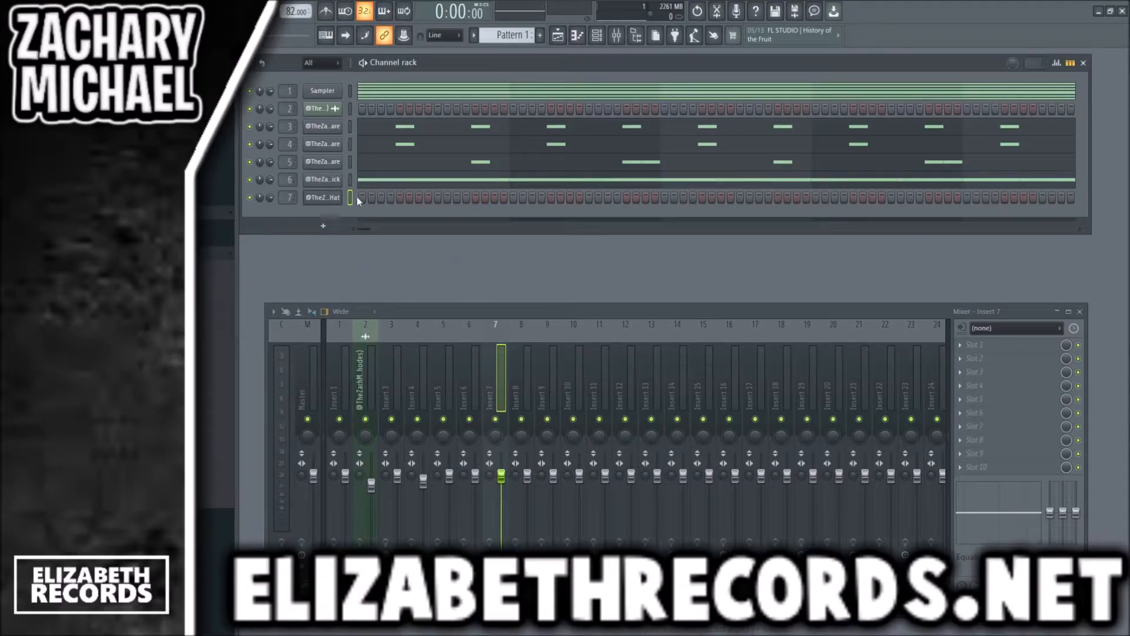
- Open the Castaway HiHat channel's piano roll and complete four closely spaced C5 notes at the start of bar 1
key(F7)
scroll(378, 261, up, 1)
scroll(330, 294, down, 1)
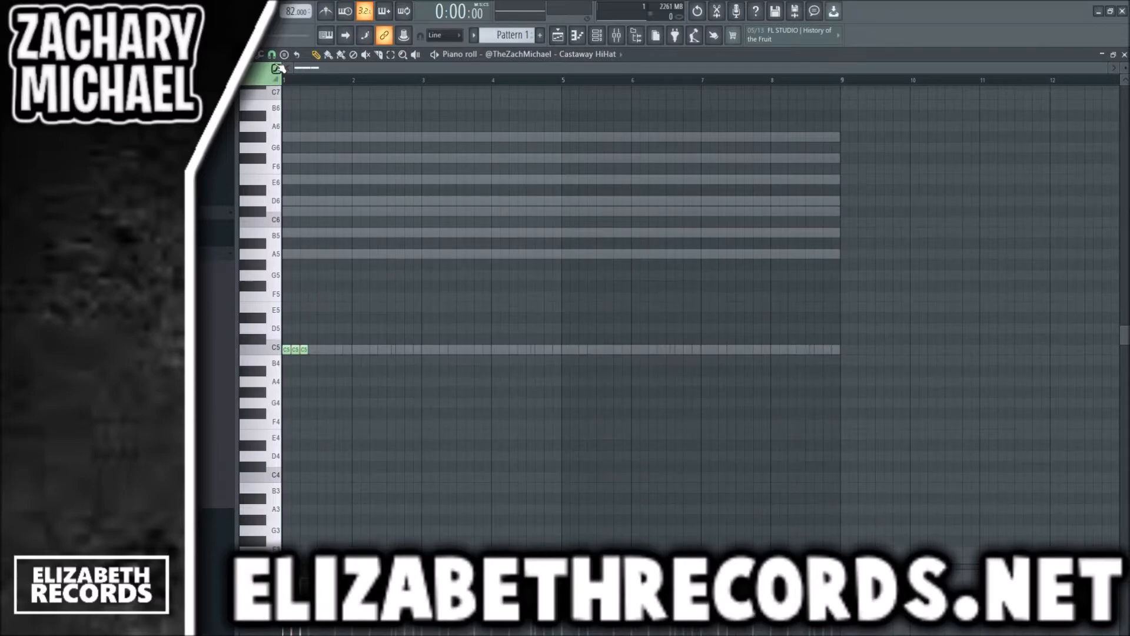
ctrl+scroll(312, 318, up, 3)
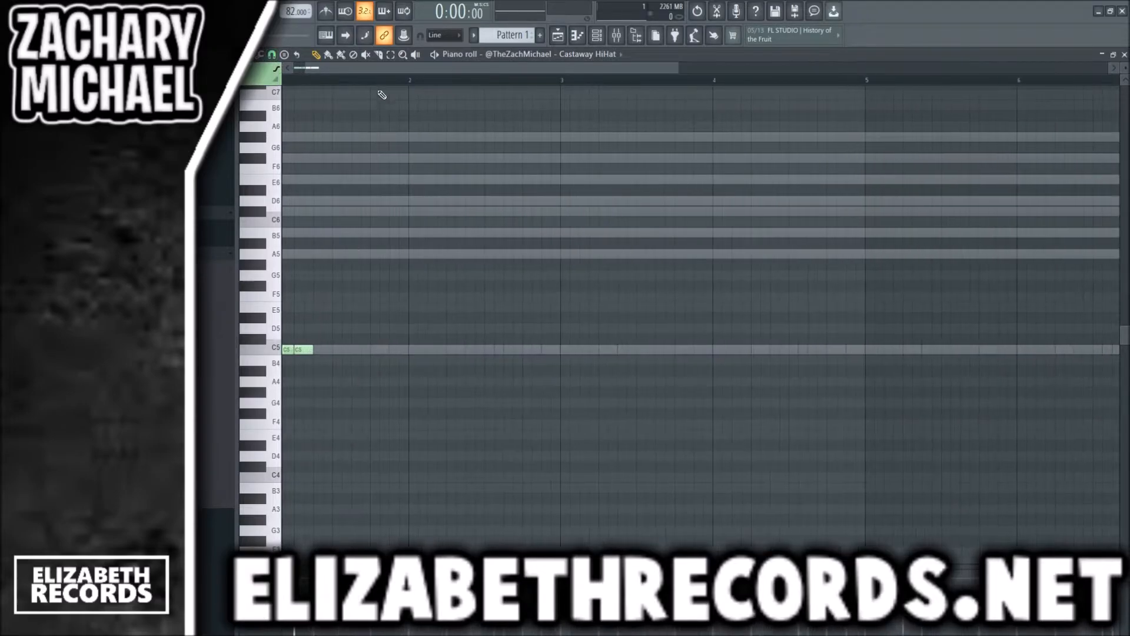
click(335, 349)
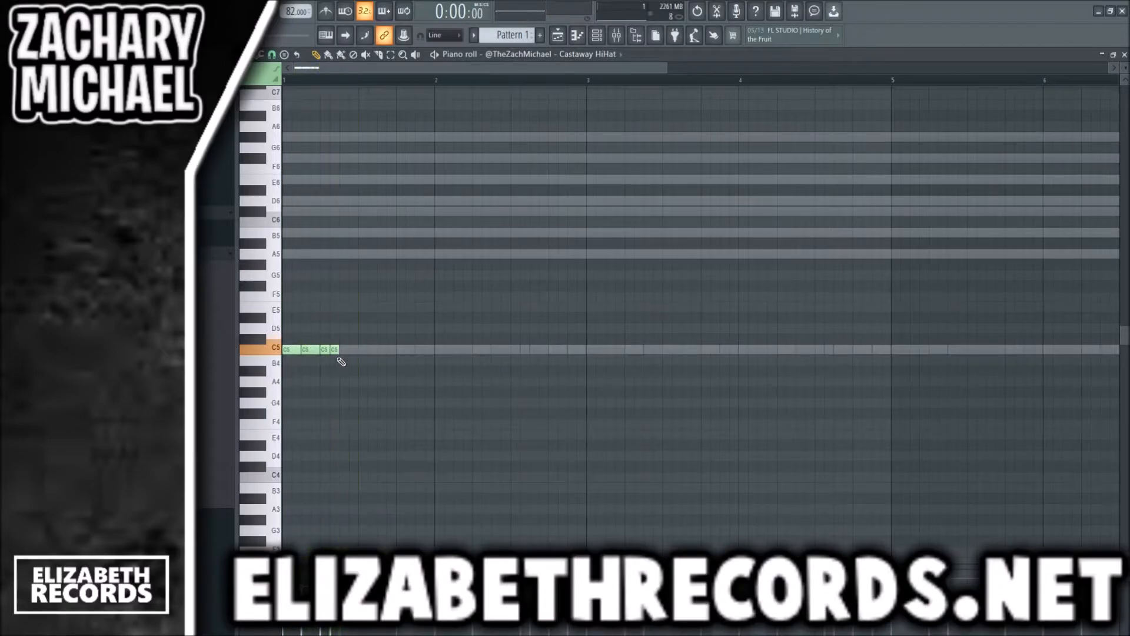
- Add three evenly spaced C5 hi-hat notes across the rest of bar 1 while the beat plays
key(space)
click(362, 350)
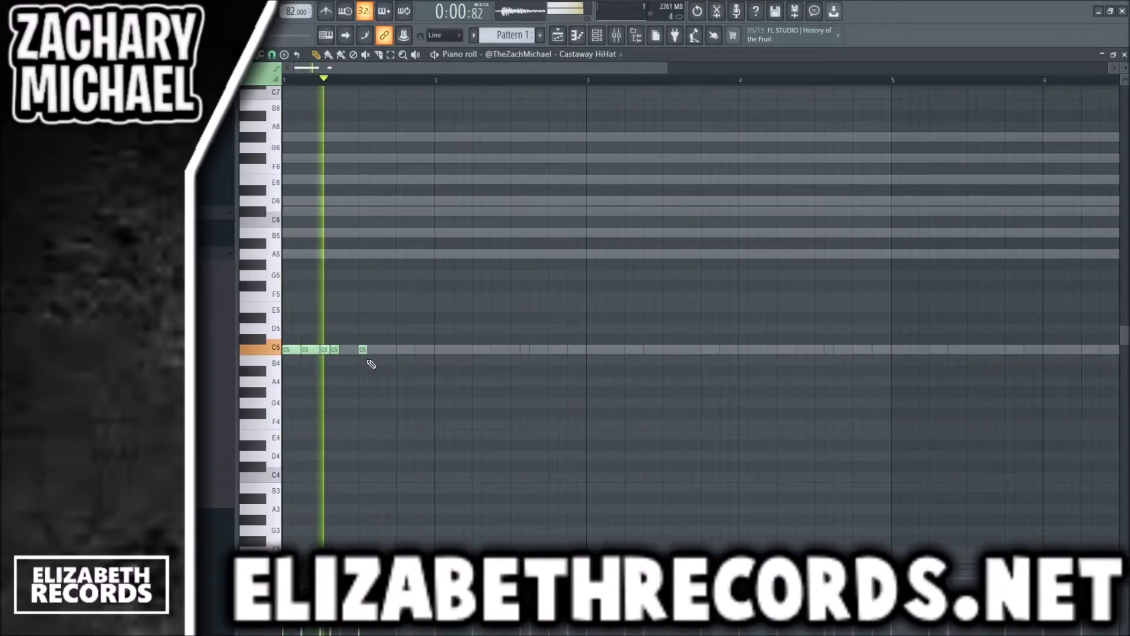
click(391, 350)
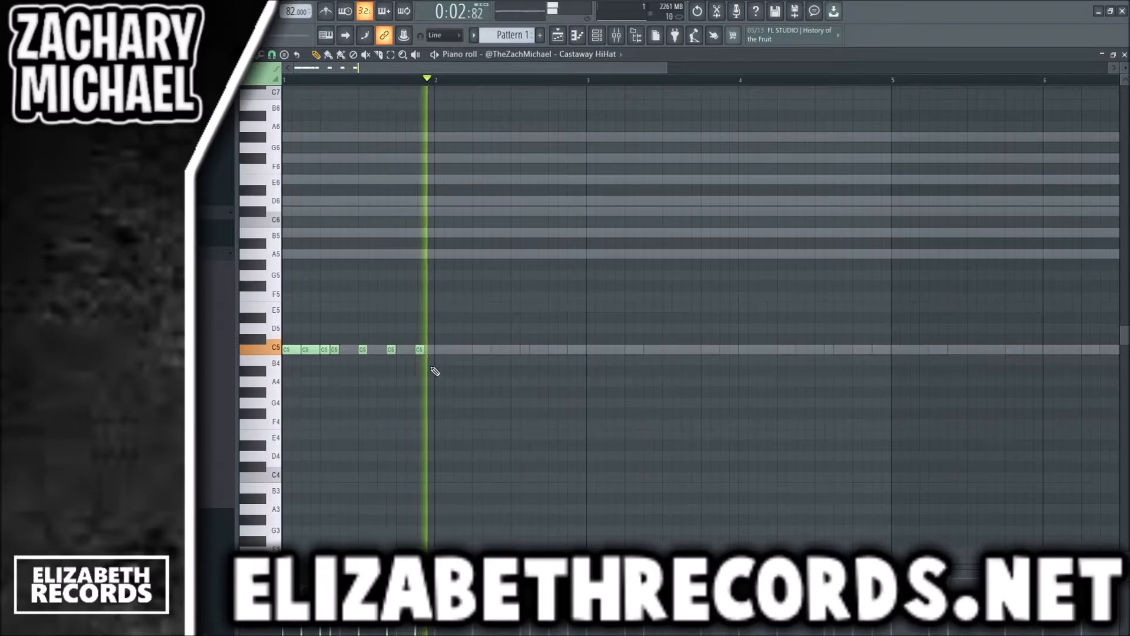
ctrl+scroll(424, 371, down, 2)
key(space)
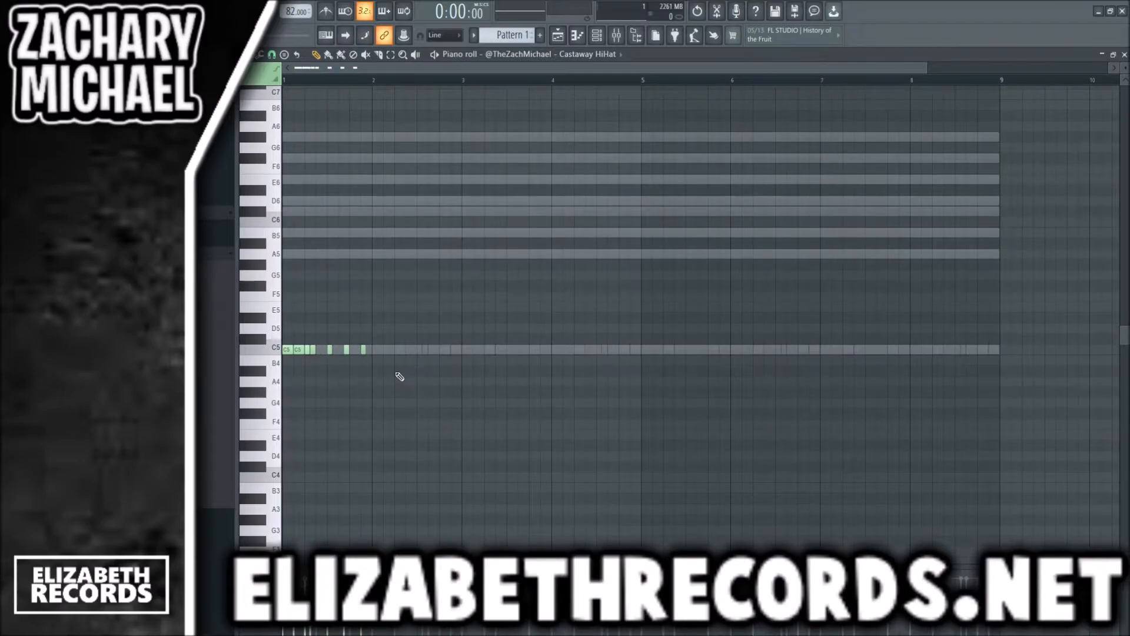
- Apply quick legato to the bar 1 hi-hat notes using a temporary note at bar 2, and delete that note
key(space)
click(376, 351)
key(ctrl+l)
right_click(375, 352)
- Place a C5 hi-hat note followed by three short, evenly spaced notes in the first half of bar 2
ctrl+scroll(383, 355, up, 2)
click(389, 351)
click(413, 352)
key(space)
key(space)
ctrl+scroll(416, 351, up, 2)
click(447, 349)
mouse_move(423, 349)
mouse_down()
mouse_move(407, 350)
mouse_move(437, 350)
mouse_up()
click(464, 350)
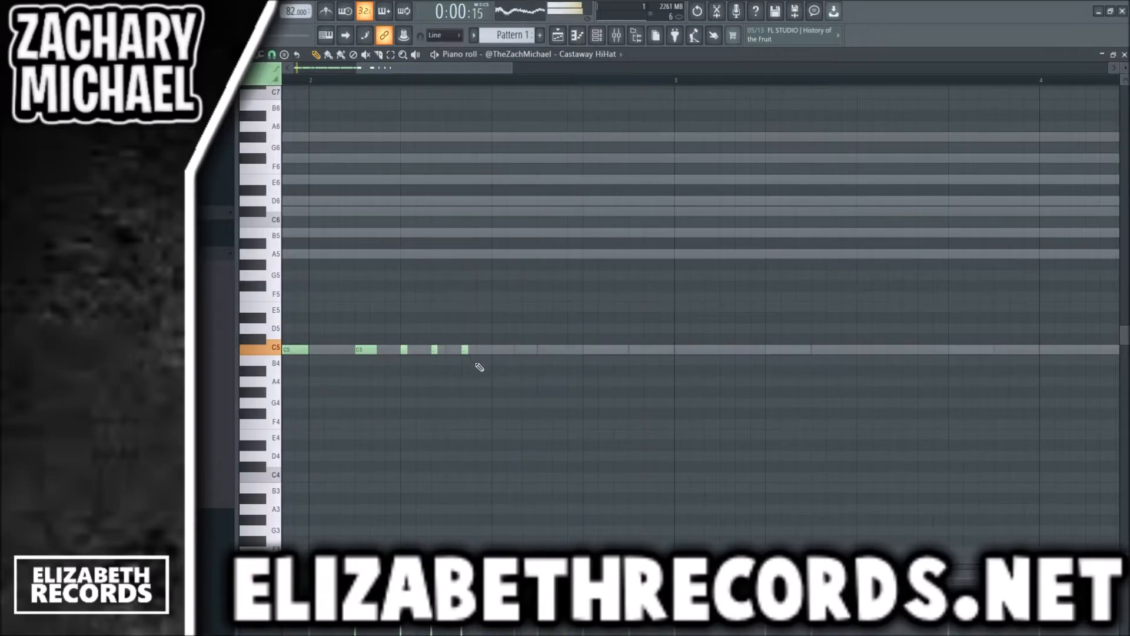
- Add a long C5 hi-hat note over the last part of bar 2 and play back the two bars
ctrl+scroll(479, 367, down, 2)
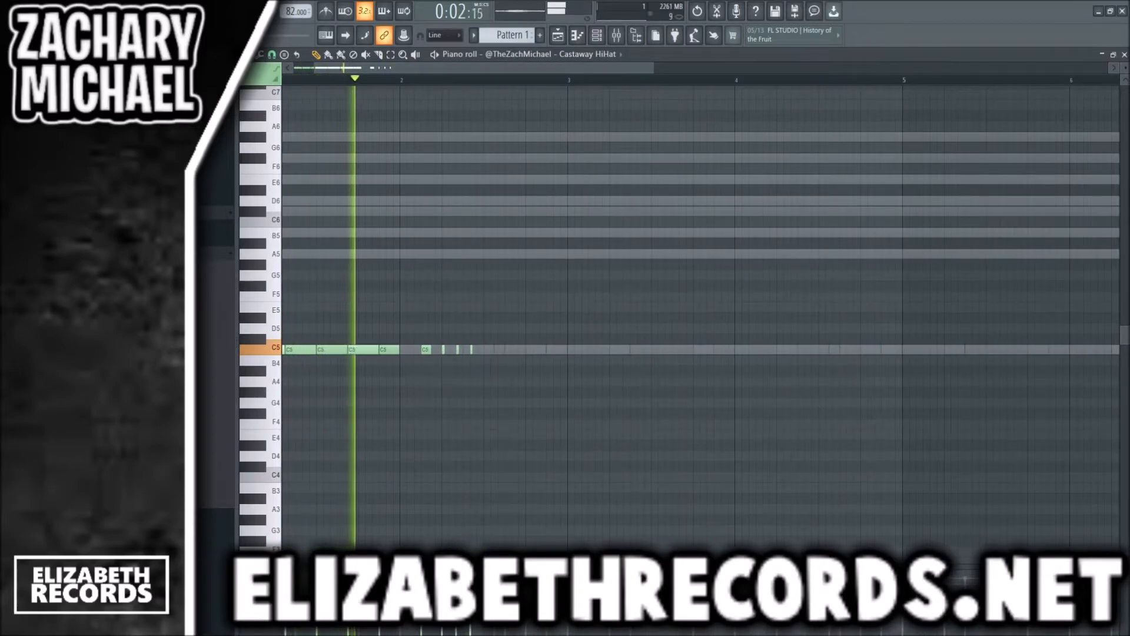
ctrl+scroll(492, 404, down, 2)
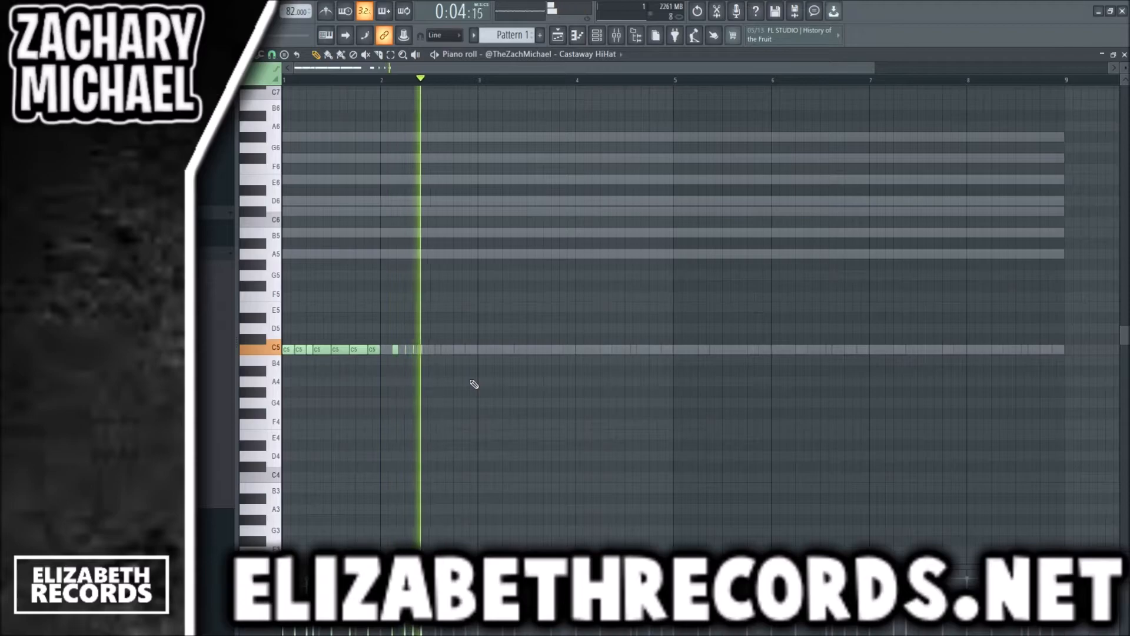
click(455, 350)
key(space)
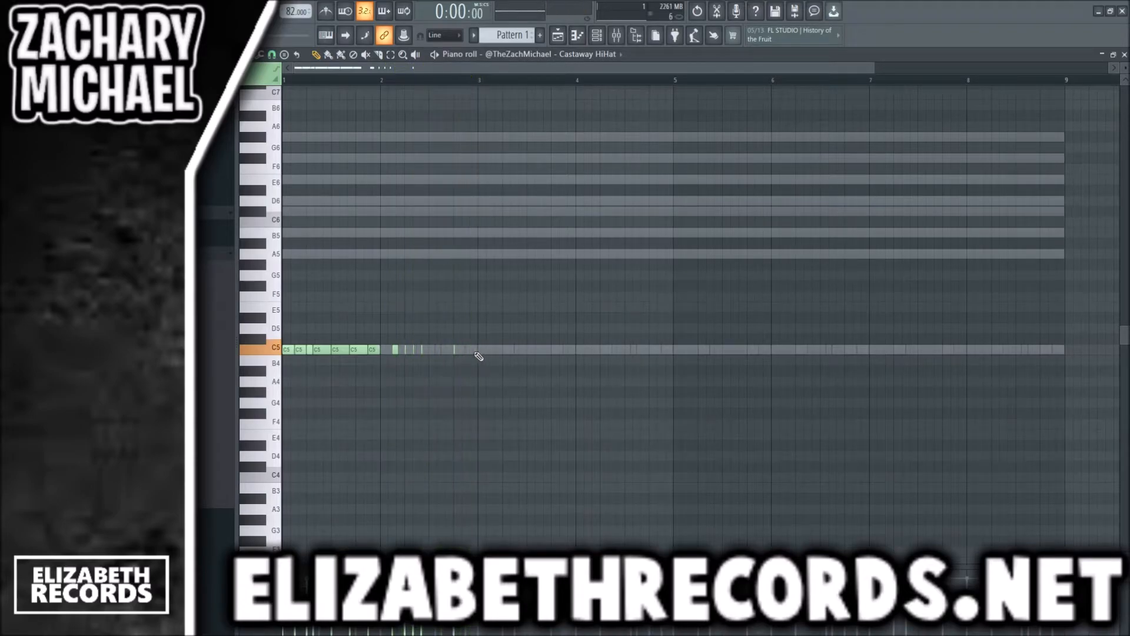
ctrl+scroll(465, 359, up, 4)
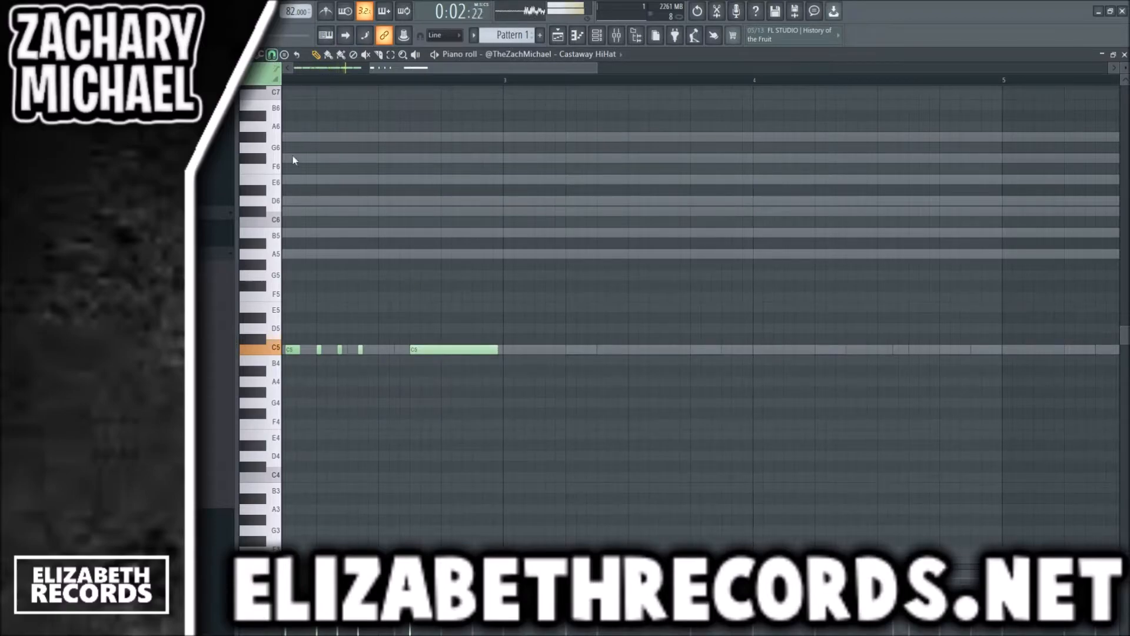
ctrl+scroll(383, 266, down, 4)
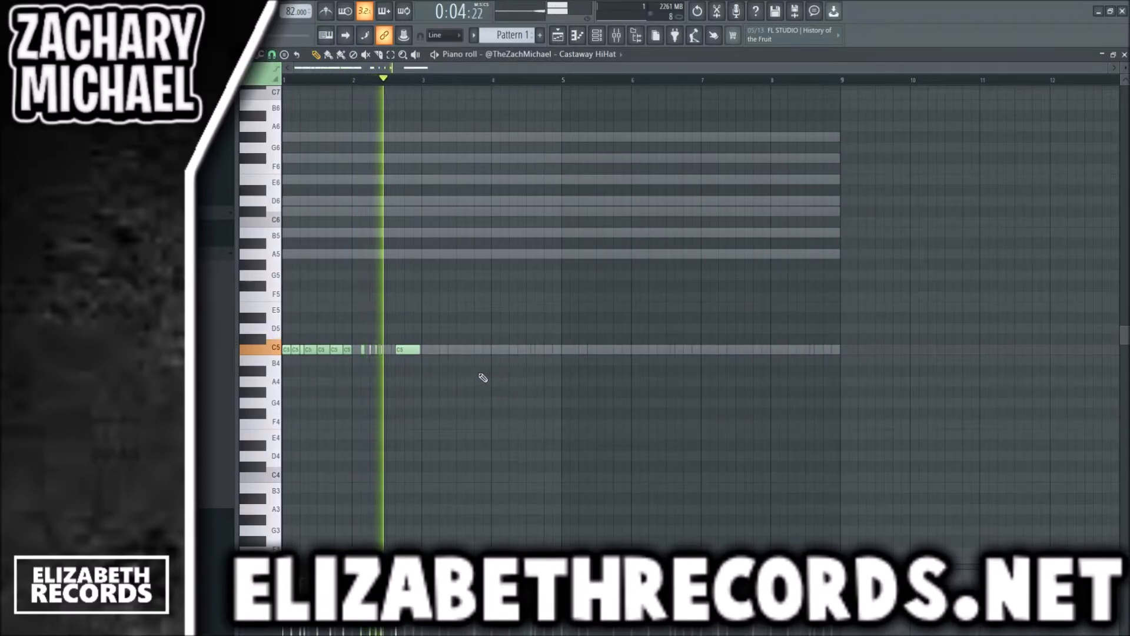
key(space)
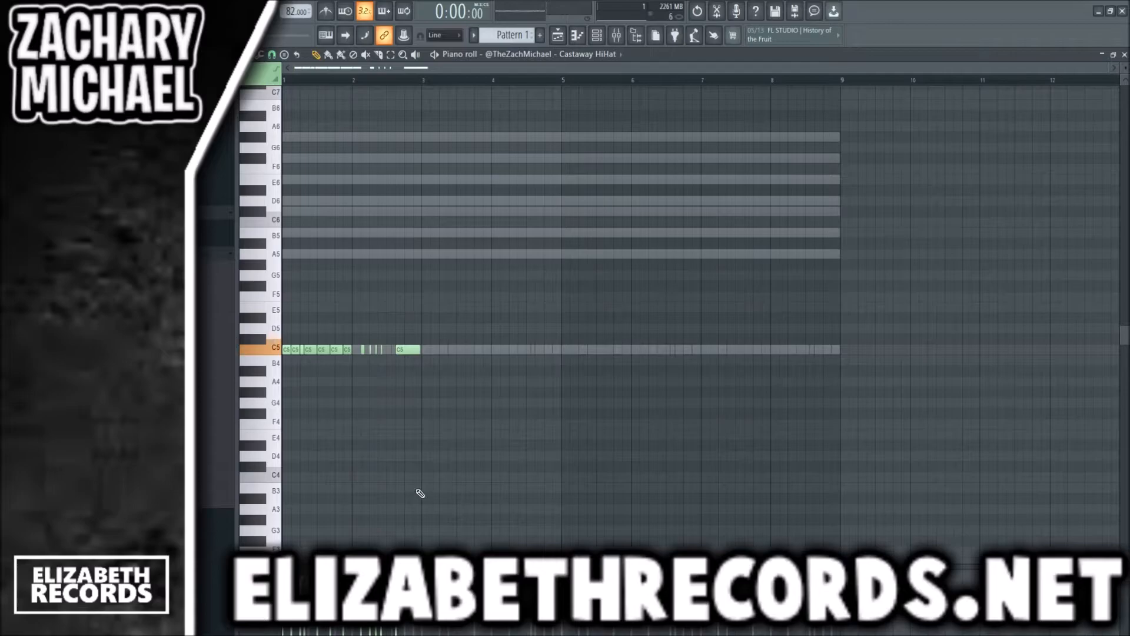
- Duplicate the two-bar hi-hat pattern three times to fill eight bars and clear the selection
drag(292, 91, 422, 89)
key(ctrl+b)
key(ctrl+b)
key(ctrl+b)
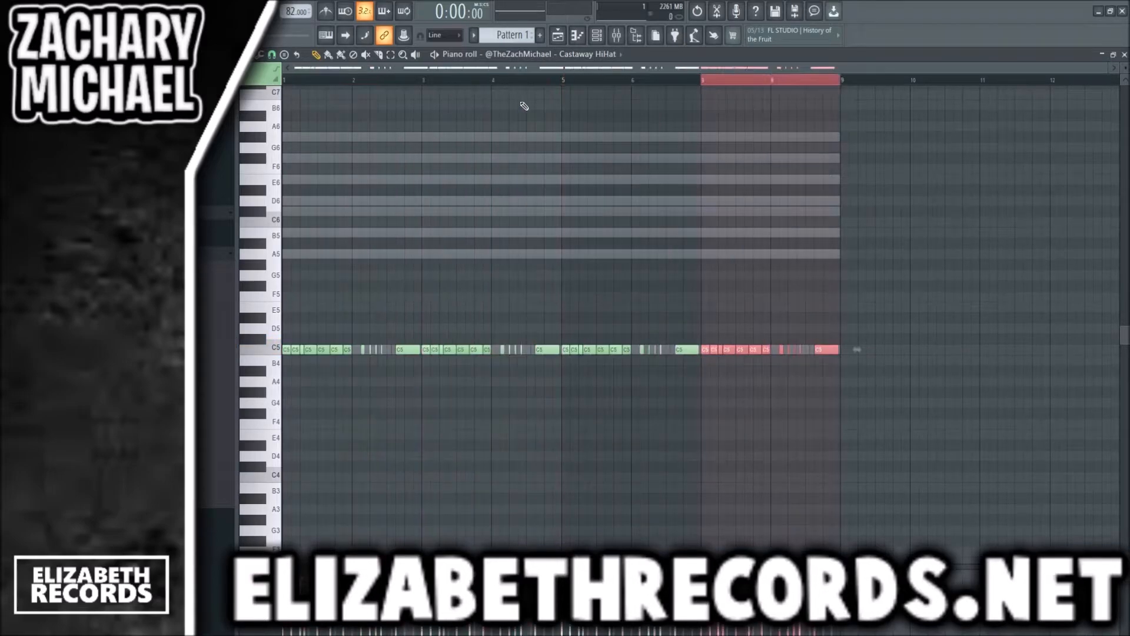
click(705, 82)
- Play the beat and slightly lower the hi-hat's volume on mixer Insert 7
key(space)
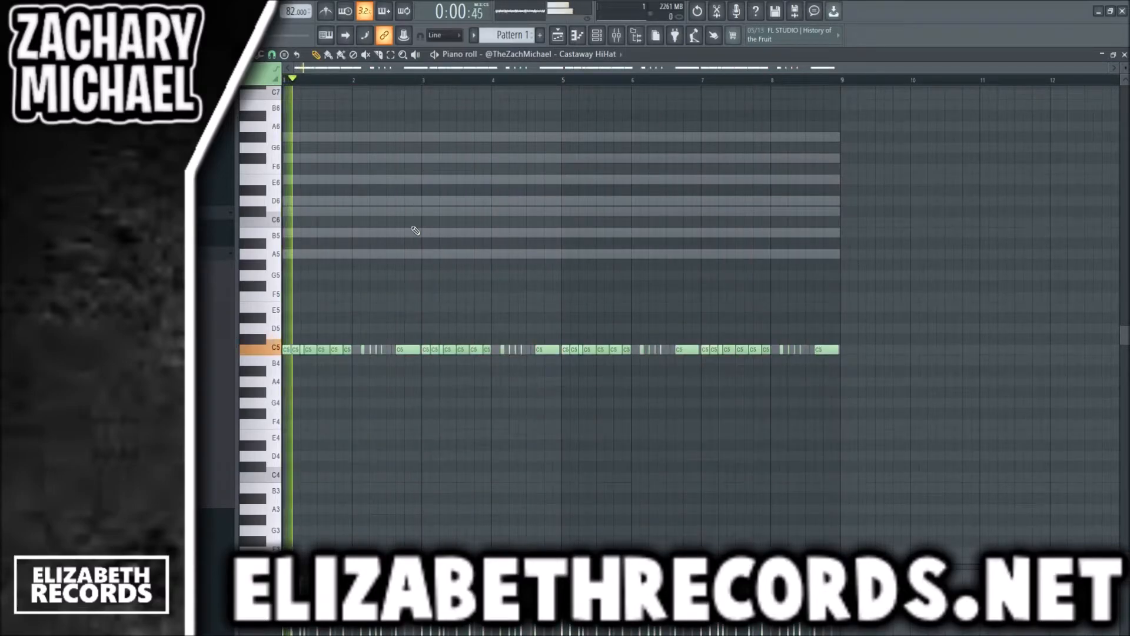
key(Escape)
drag(501, 476, 502, 483)
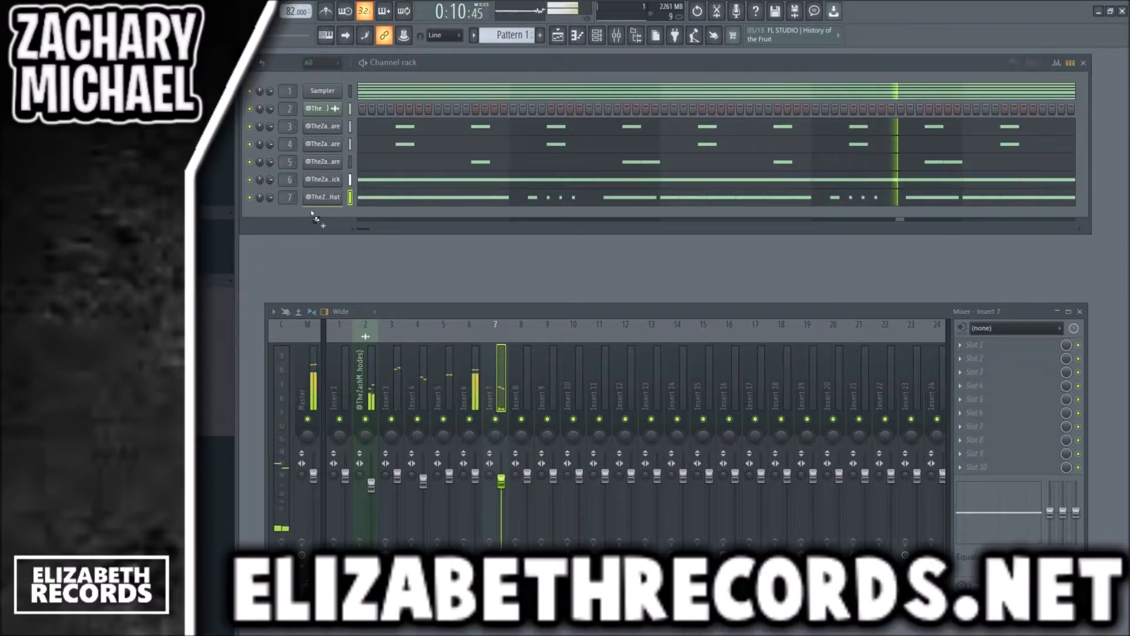
- Add the Silent OpenHat sample as channel 8 on Insert 8 and enter a long C5 note ending bar 2
mouse_move(288, 218)
mouse_down()
mouse_move(288, 197)
mouse_move(288, 219)
mouse_up()
click(321, 217)
key(Escape)
key(F7)
key(space)
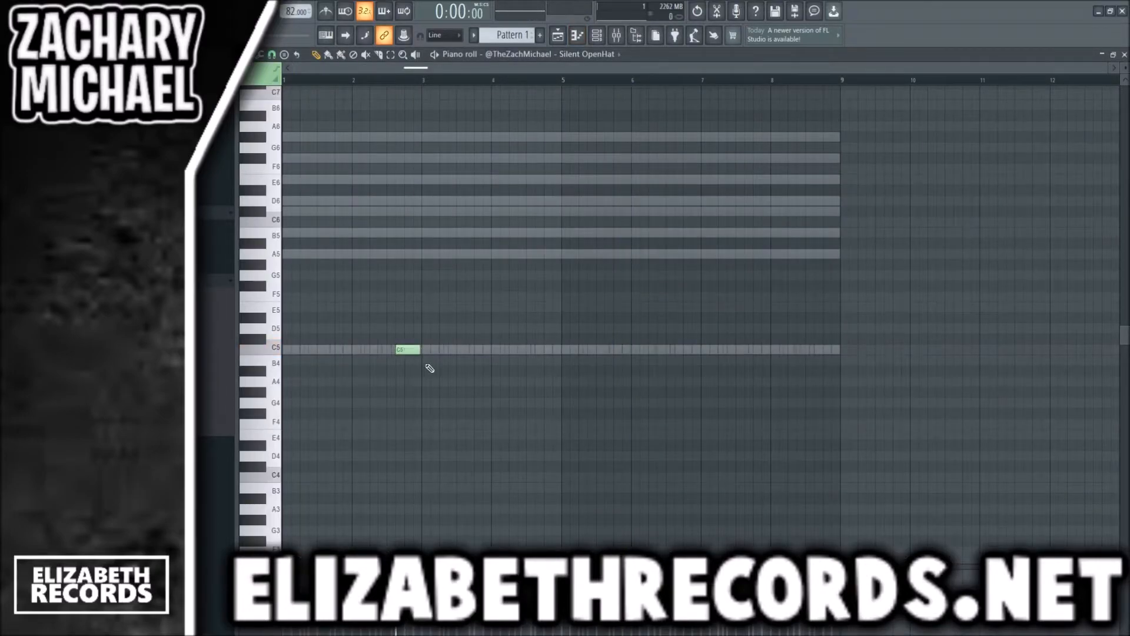
- Repeat the open hat note at the end of every second bar and return to the channel rack
ctrl+click(407, 295)
key(space)
click(537, 352)
key(ctrl+b)
mouse_move(691, 352)
mouse_down()
mouse_move(658, 353)
mouse_move(693, 353)
mouse_up()
ctrl+click(679, 386)
key(F7)
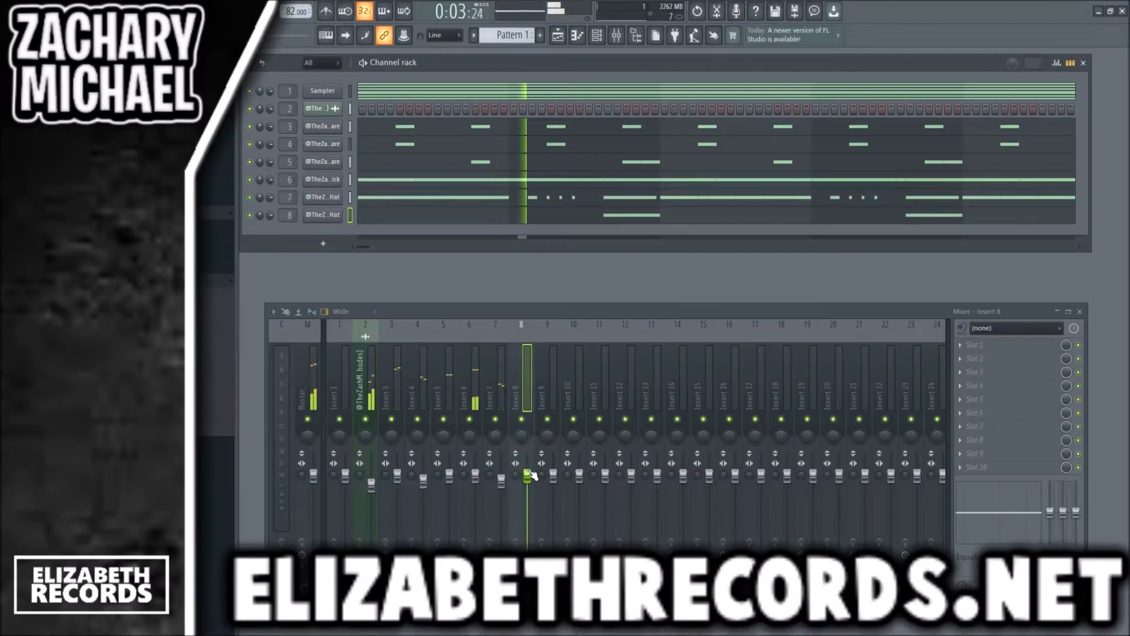